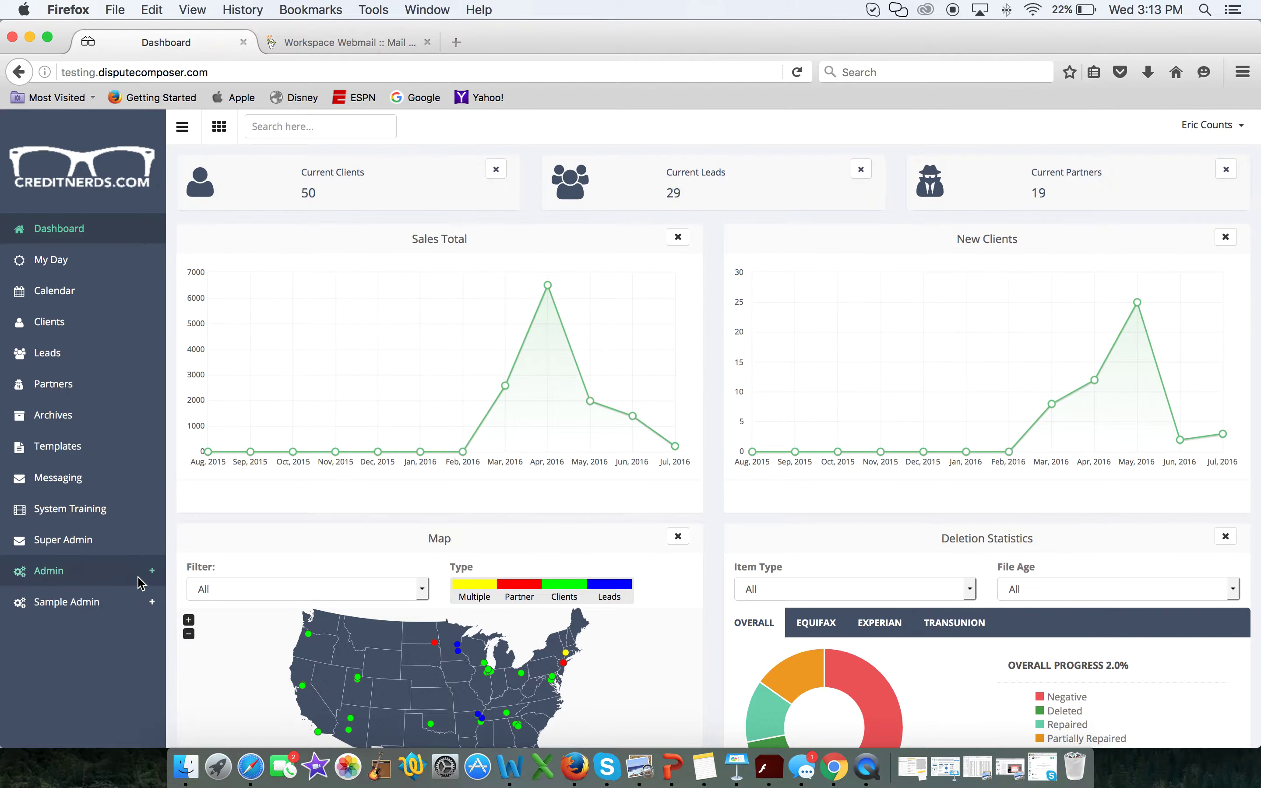
Step: Go to the campaign's landing pages and empty index.html of its sample content
left_click(138, 577)
scroll(83, 600, "down", 4)
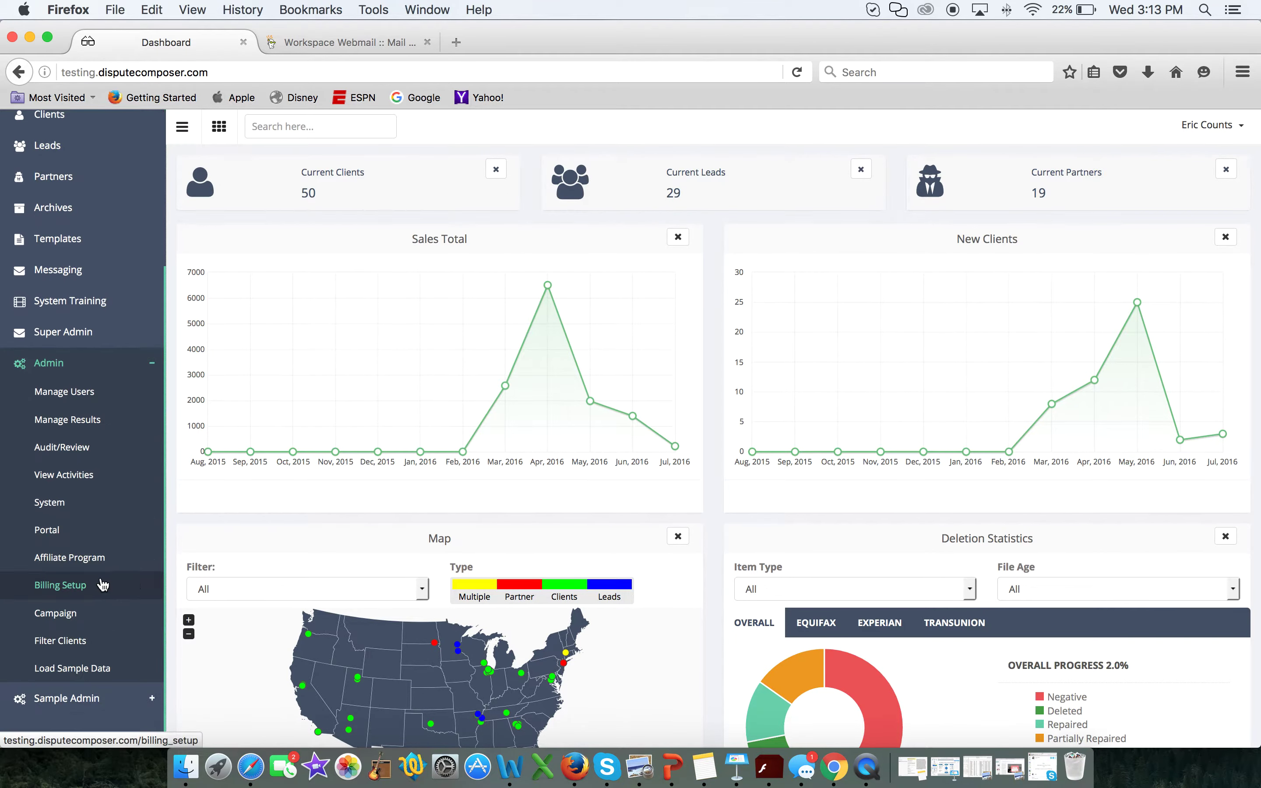
left_click(55, 614)
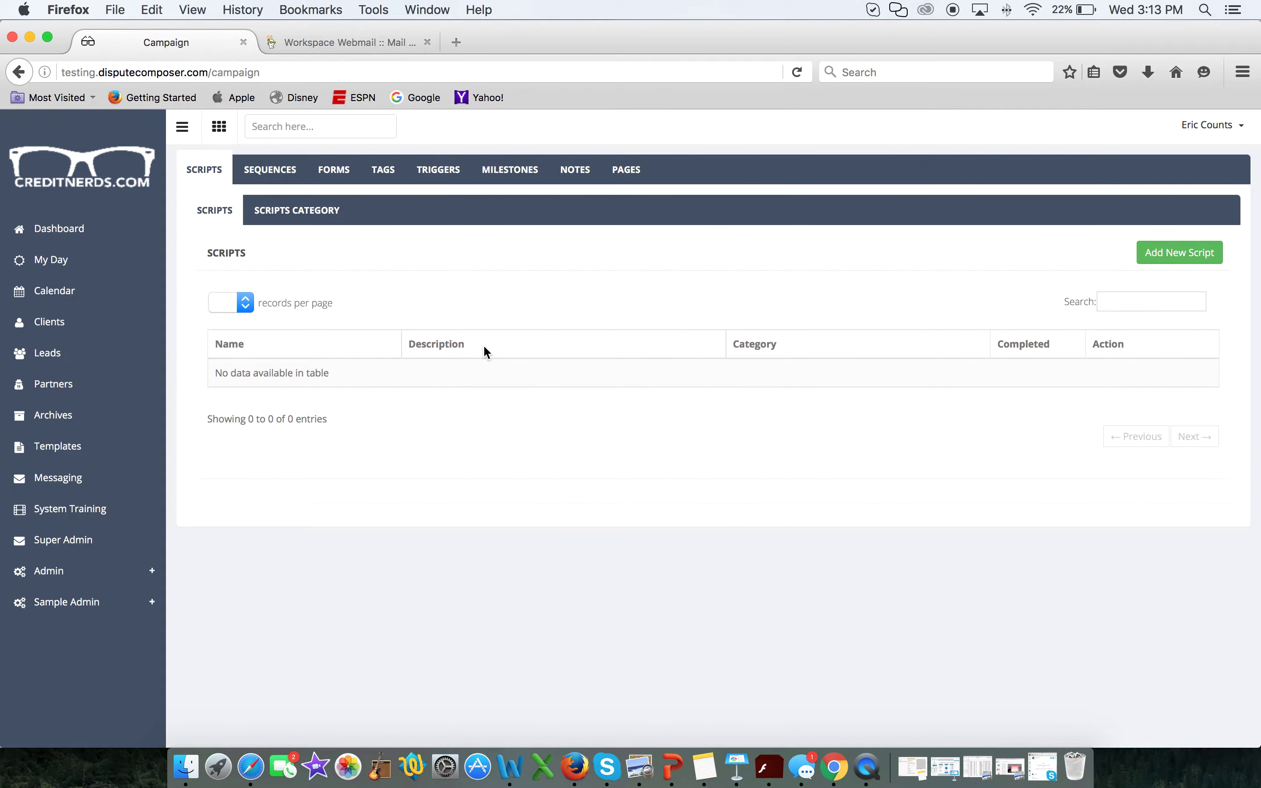
left_click(631, 166)
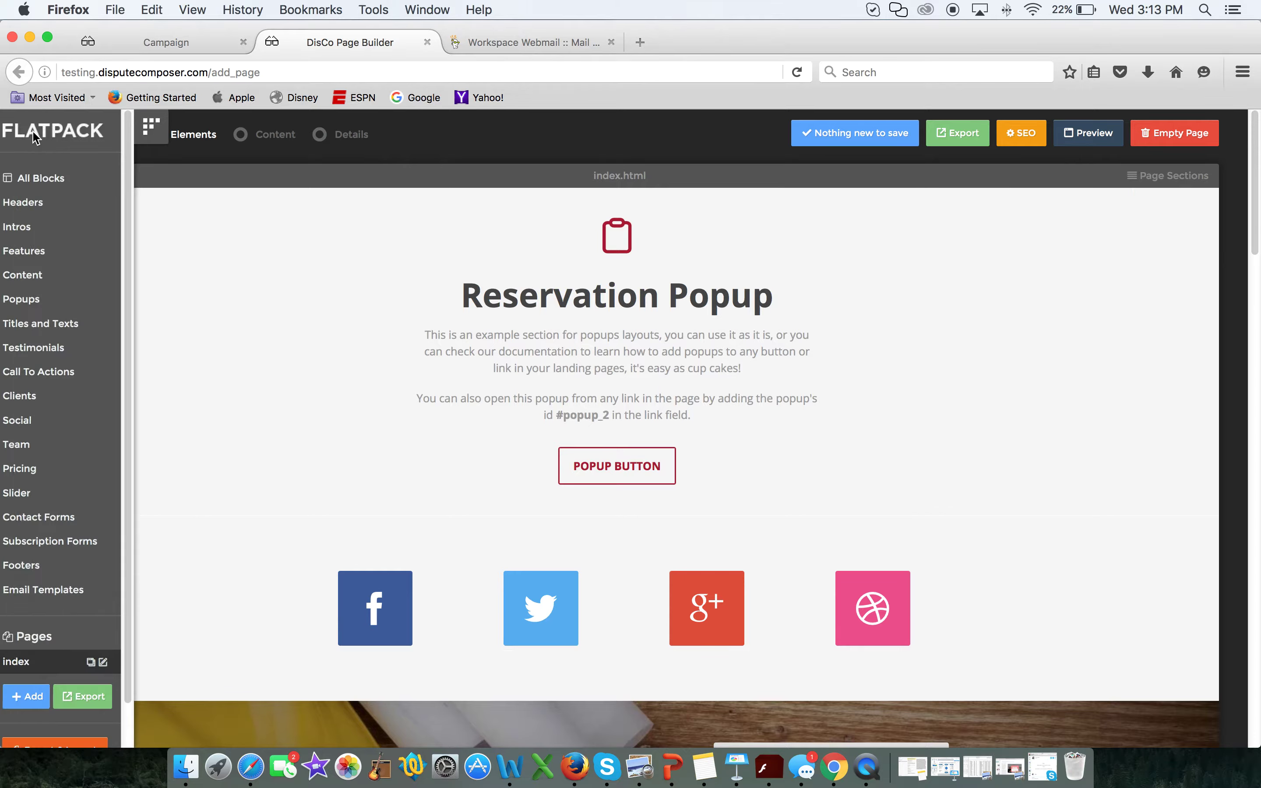
left_click(1185, 138)
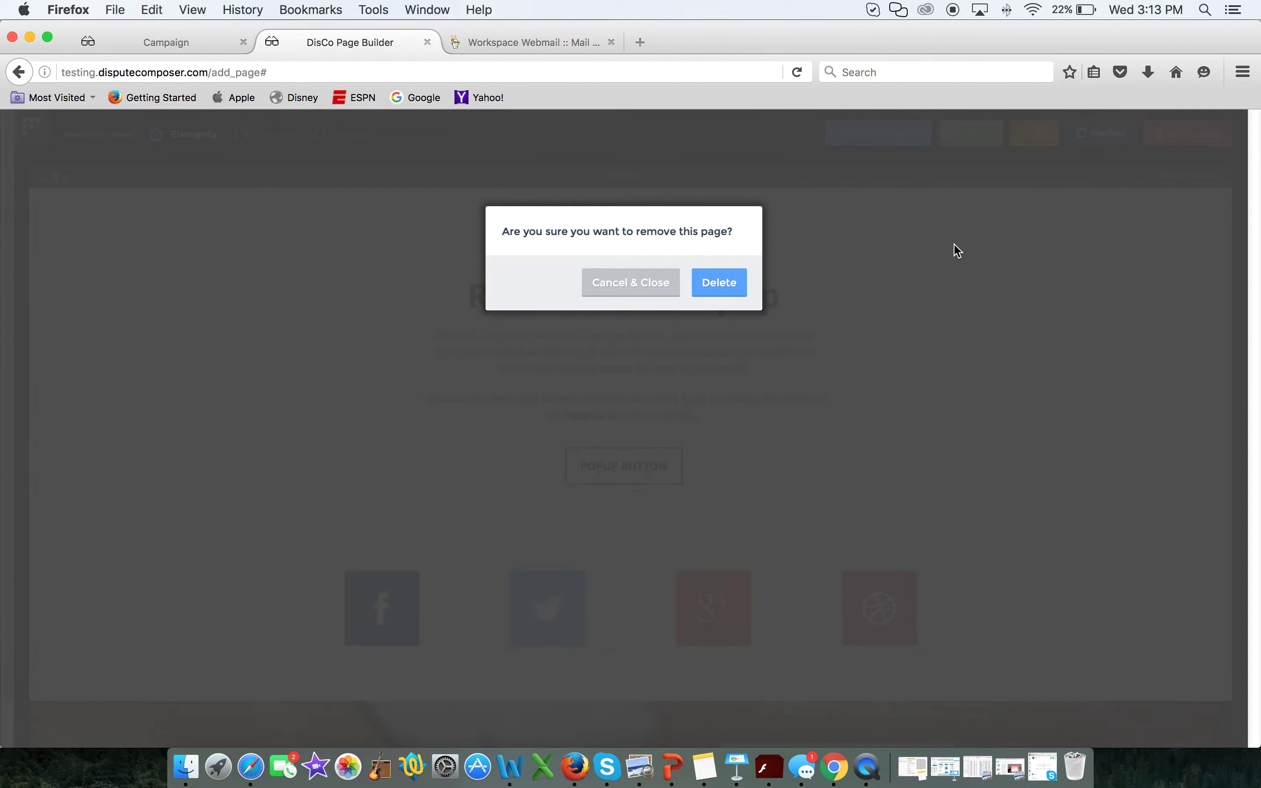
left_click(739, 283)
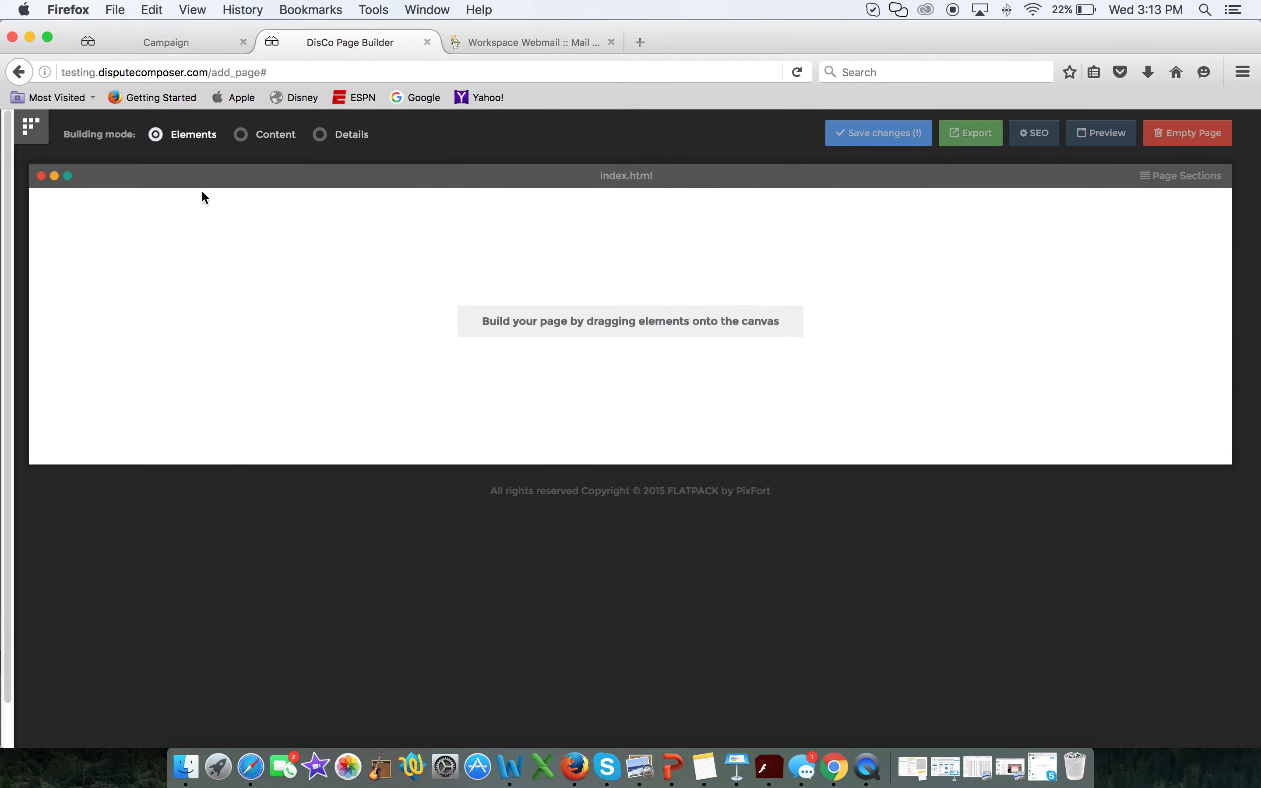
Step: Add a dark navigation header, the 'New Landing for Creatives' intro and a content section to the canvas
mouse_move(11, 203)
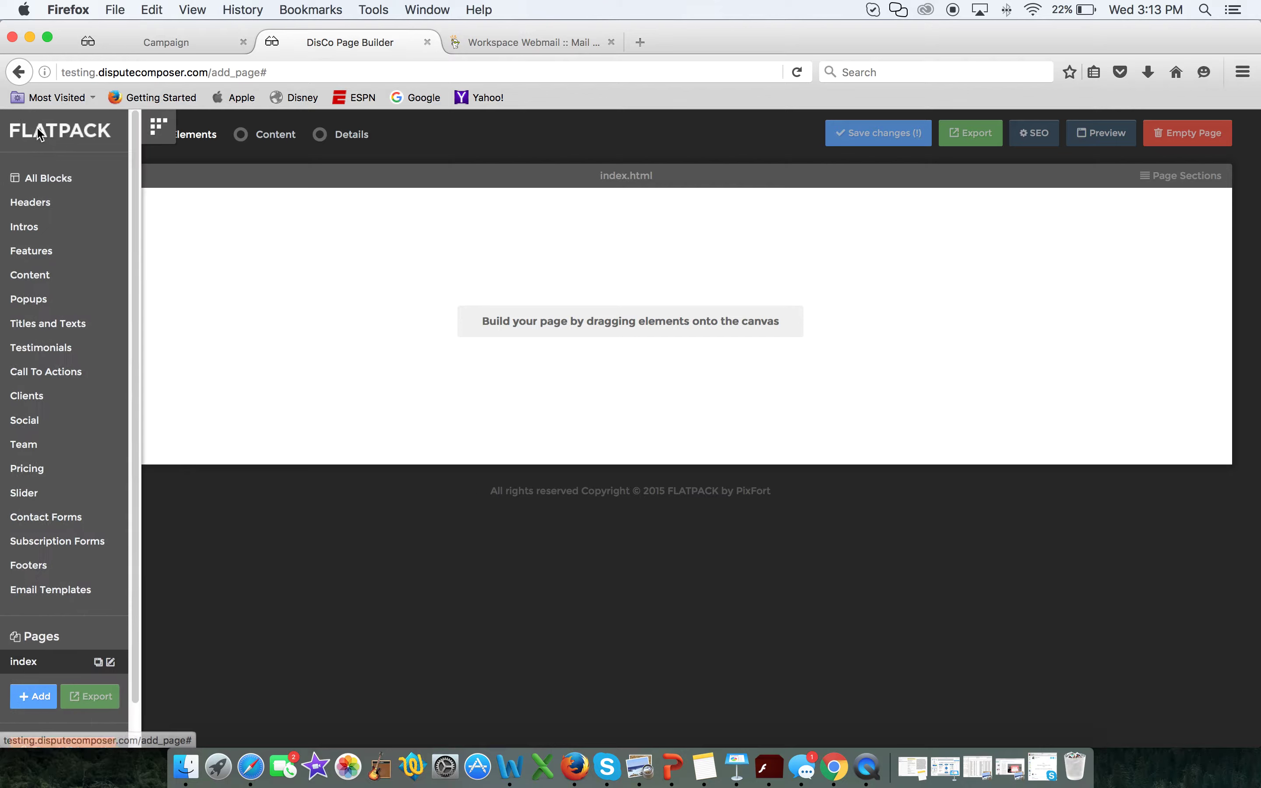
left_click(31, 204)
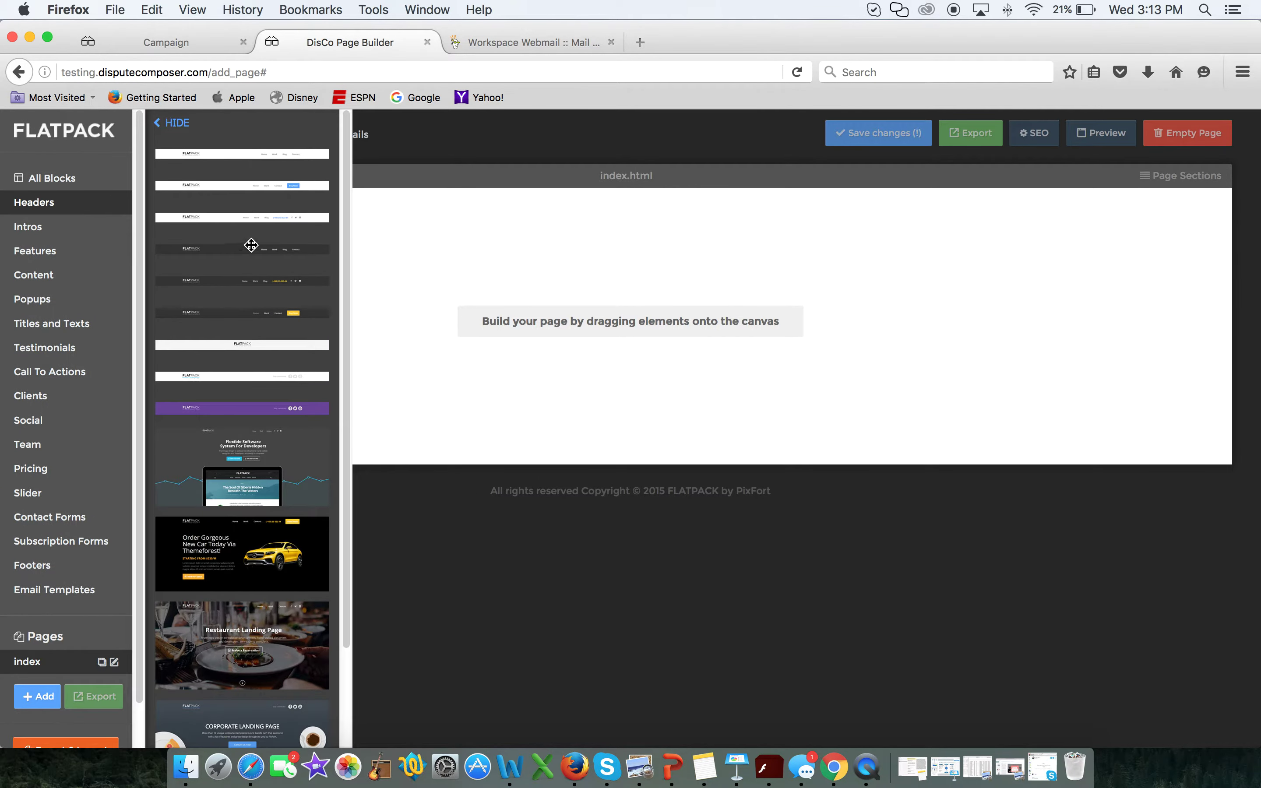
left_click_drag(251, 250, 524, 242)
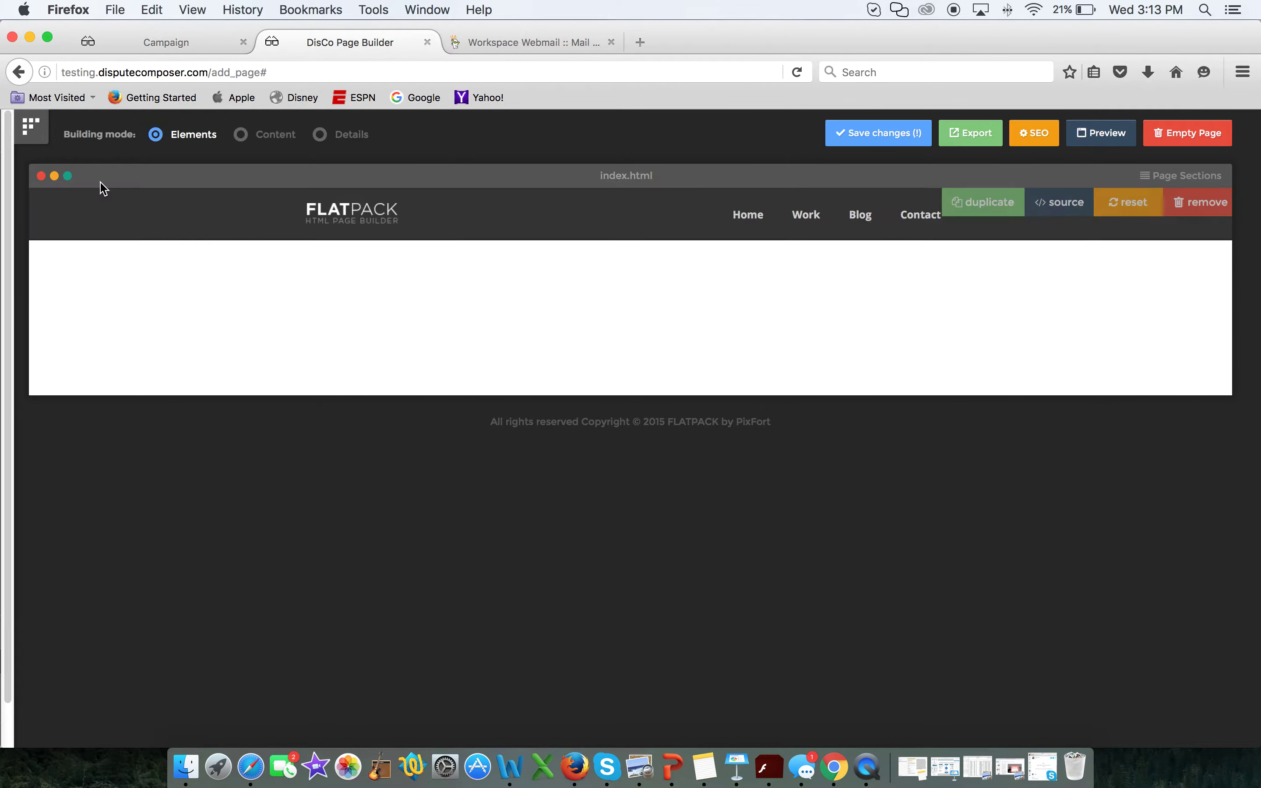
mouse_move(43, 131)
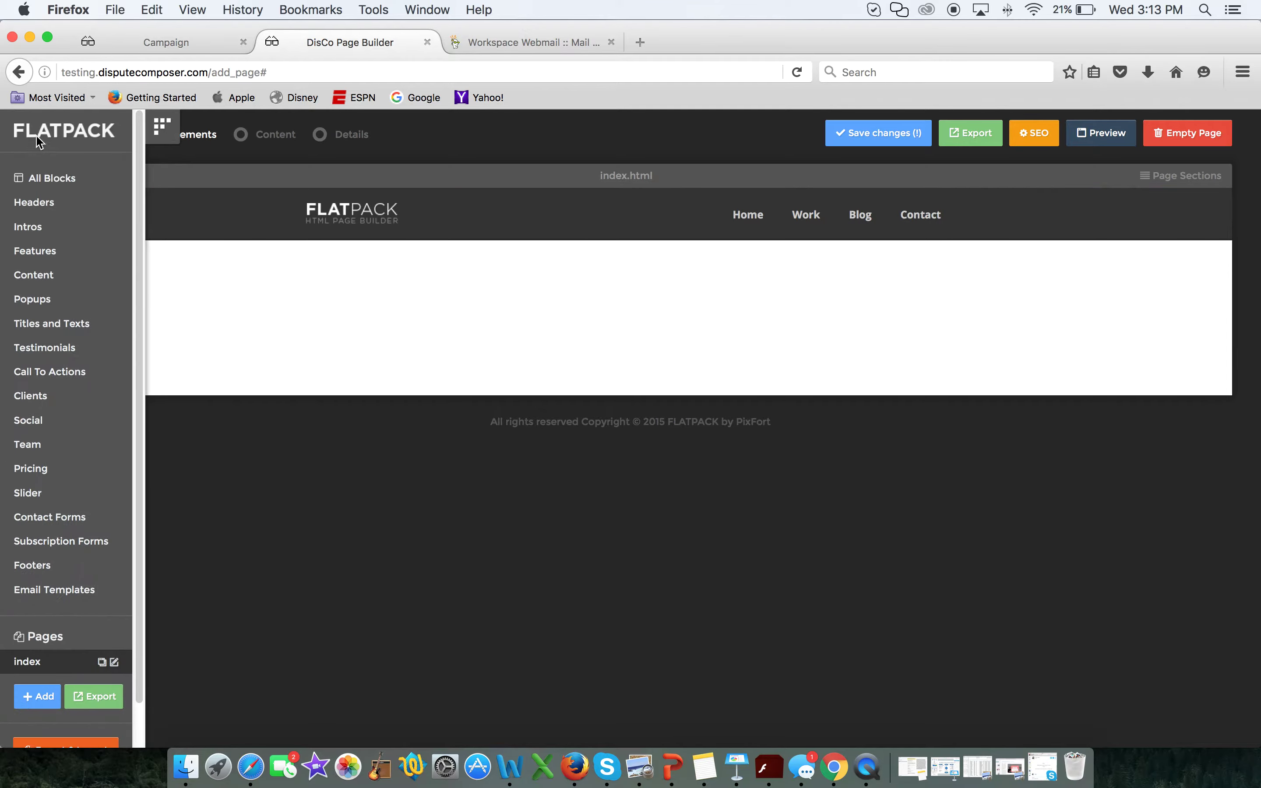
left_click(36, 228)
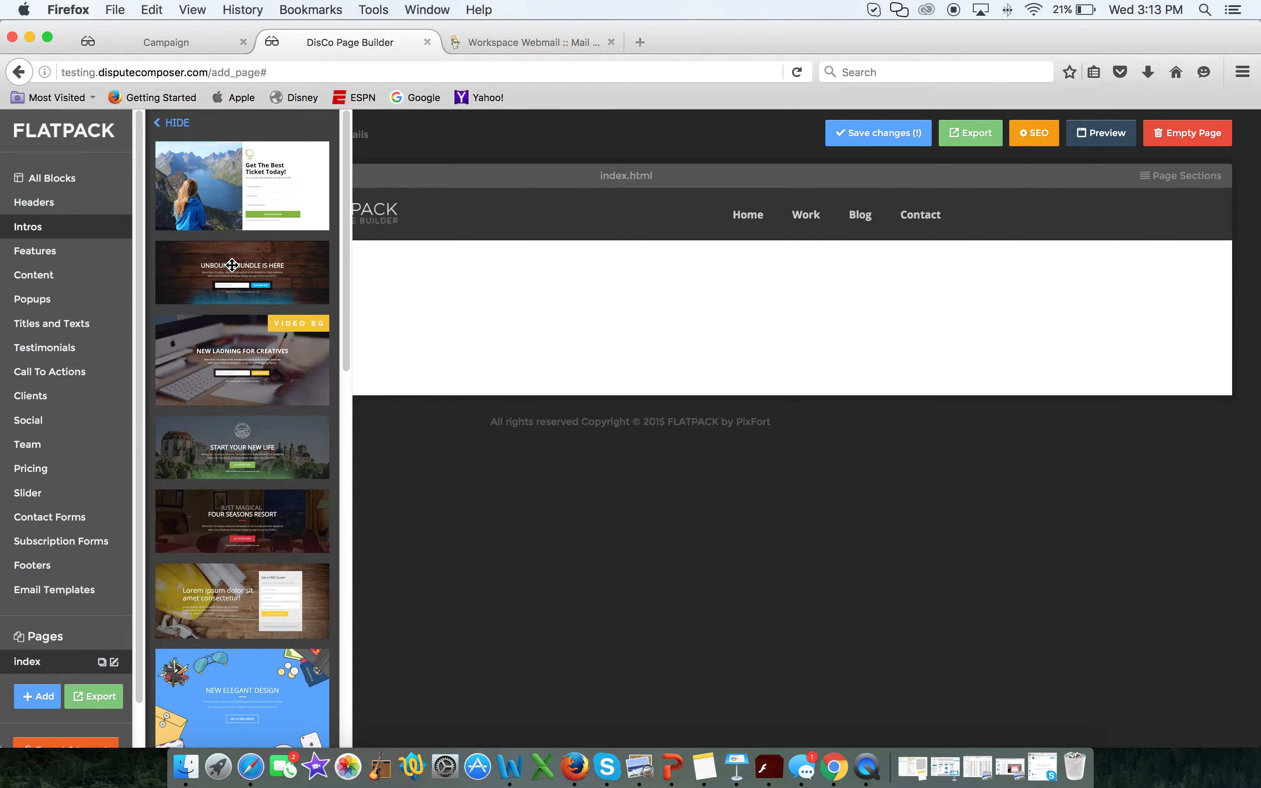
left_click_drag(217, 330, 512, 307)
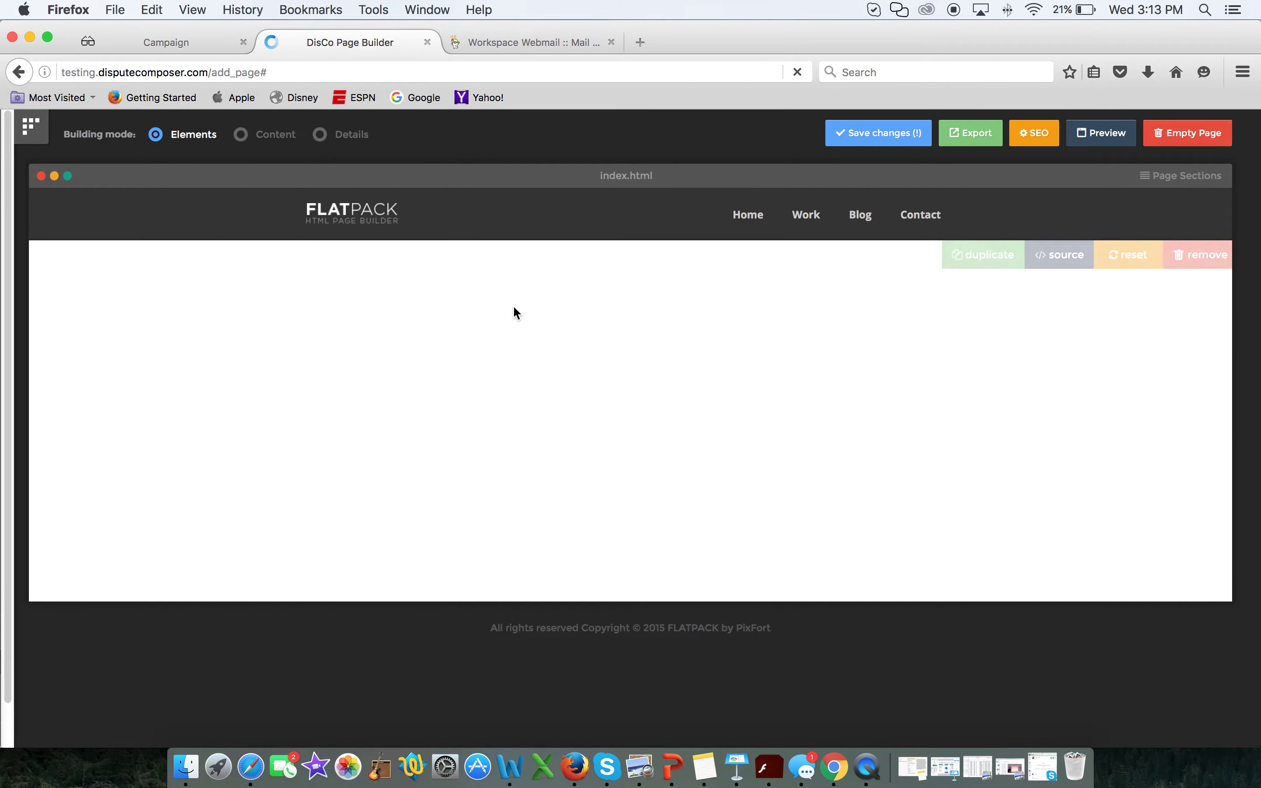
mouse_move(33, 126)
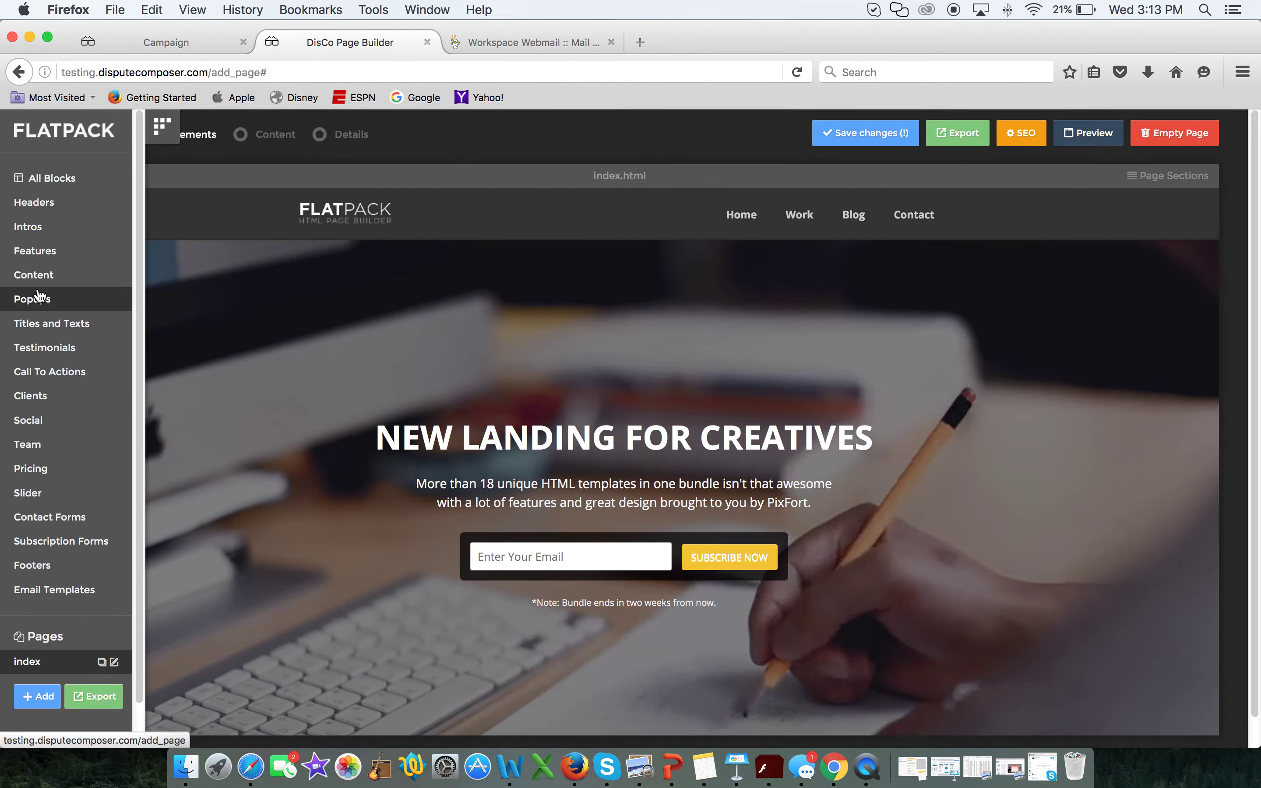
left_click(37, 282)
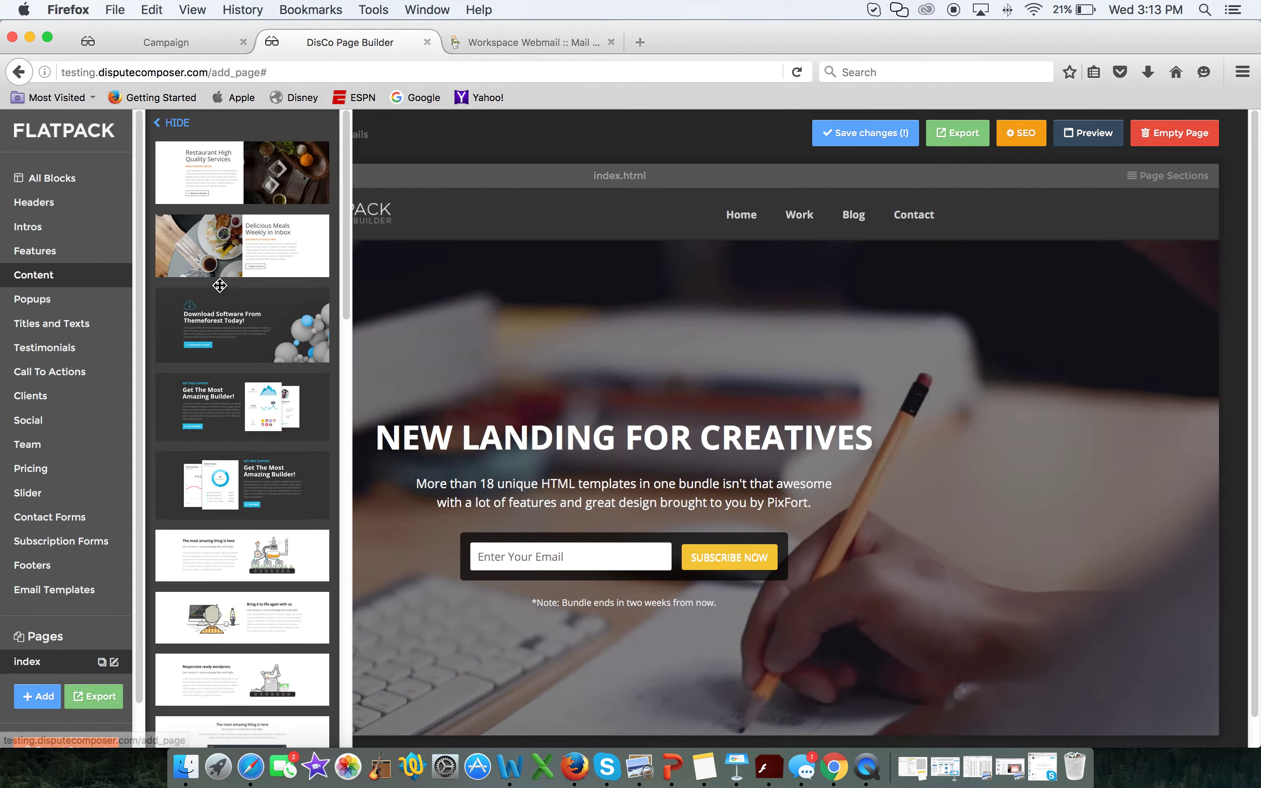
left_click_drag(238, 445, 523, 675)
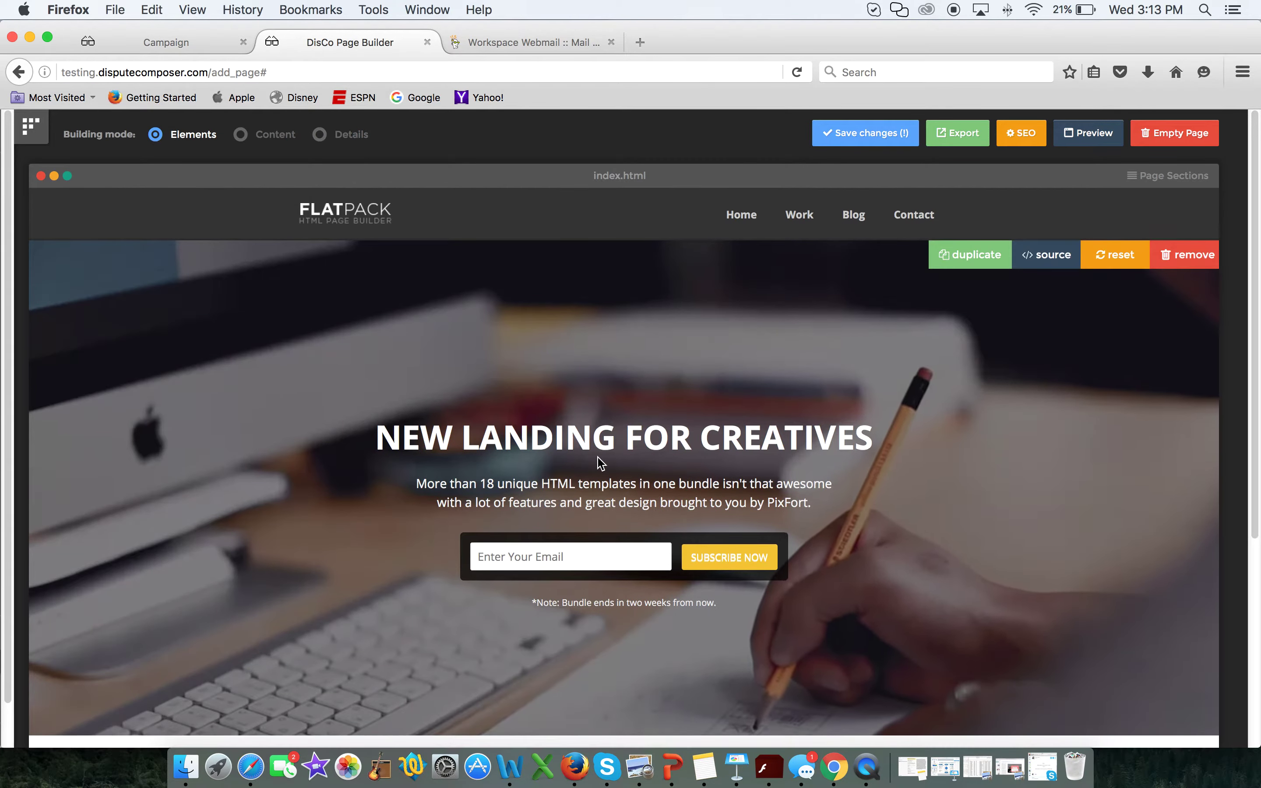
scroll(600, 465, "down", 3)
scroll(599, 463, "up", 3)
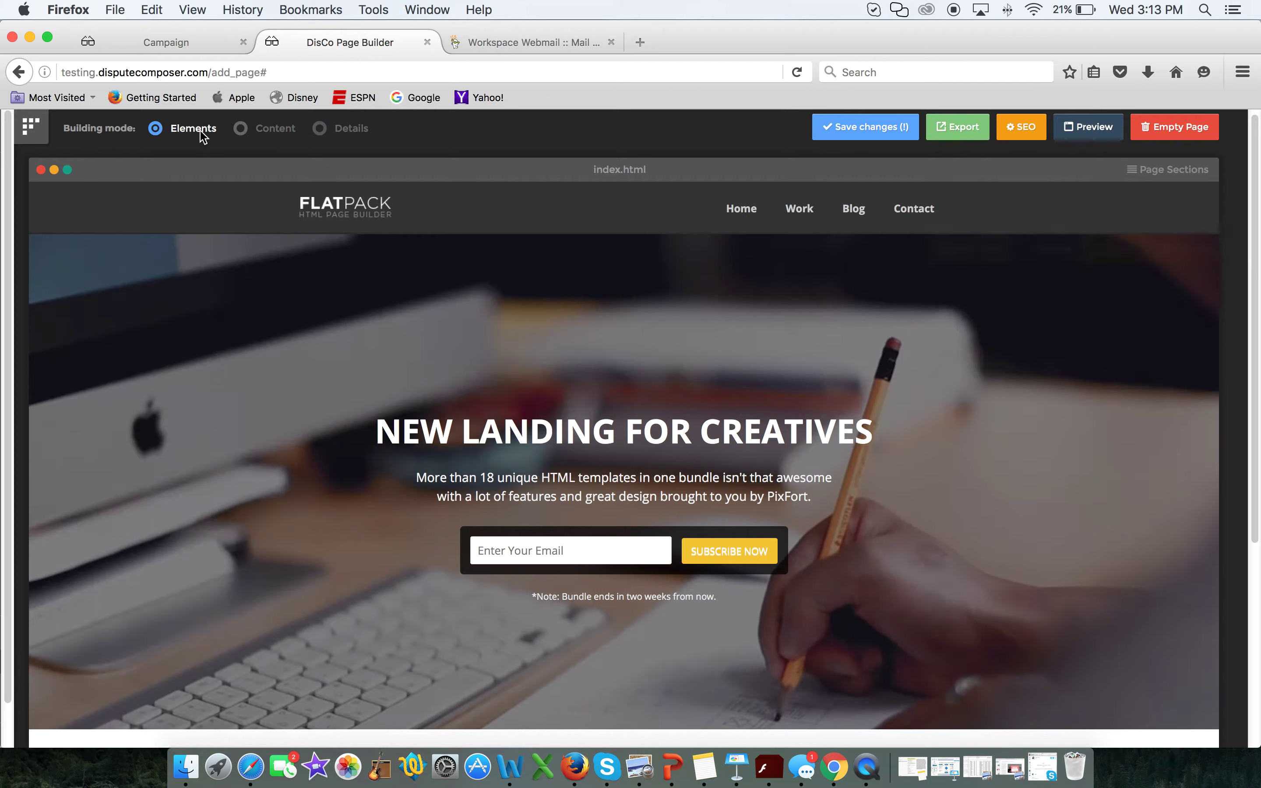
left_click(192, 130)
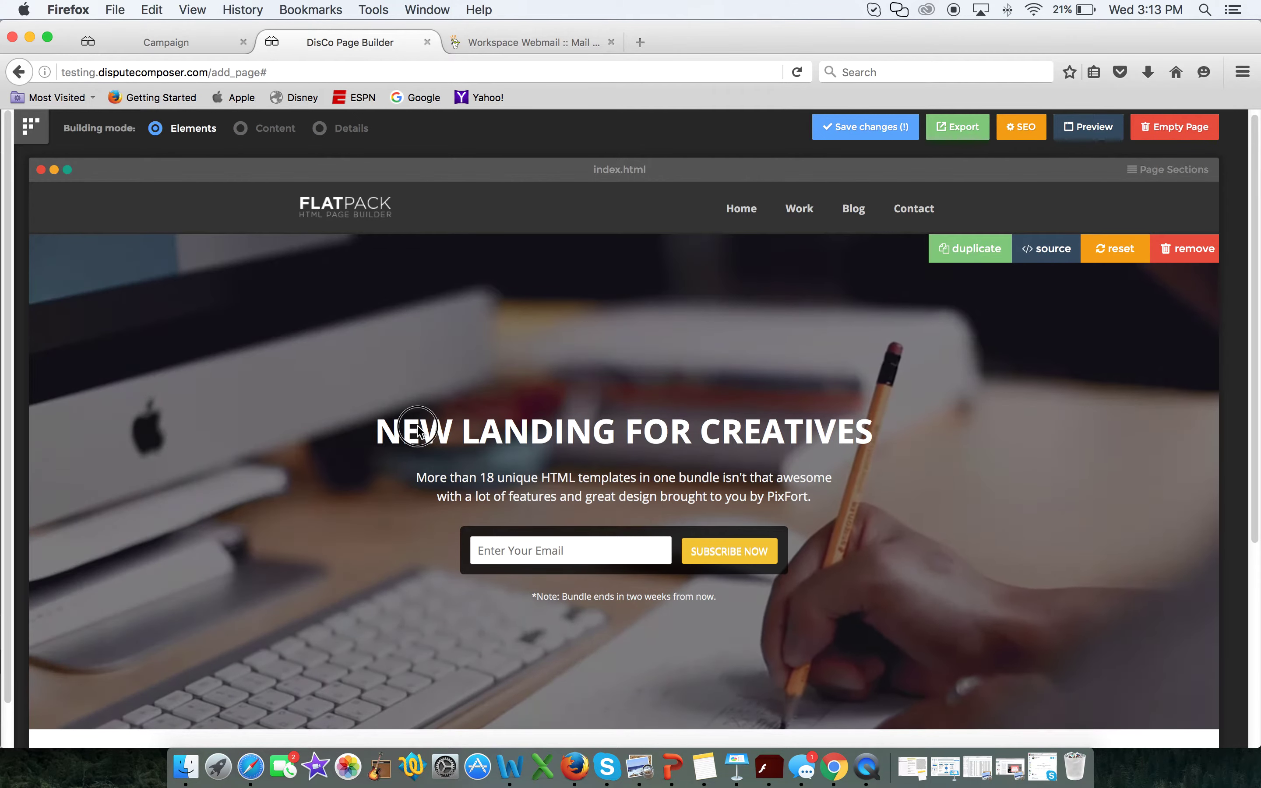
Step: Replace the 'New Landing for Creatives' headline with 'Credit Repair Starts Here' and save it
left_click(271, 129)
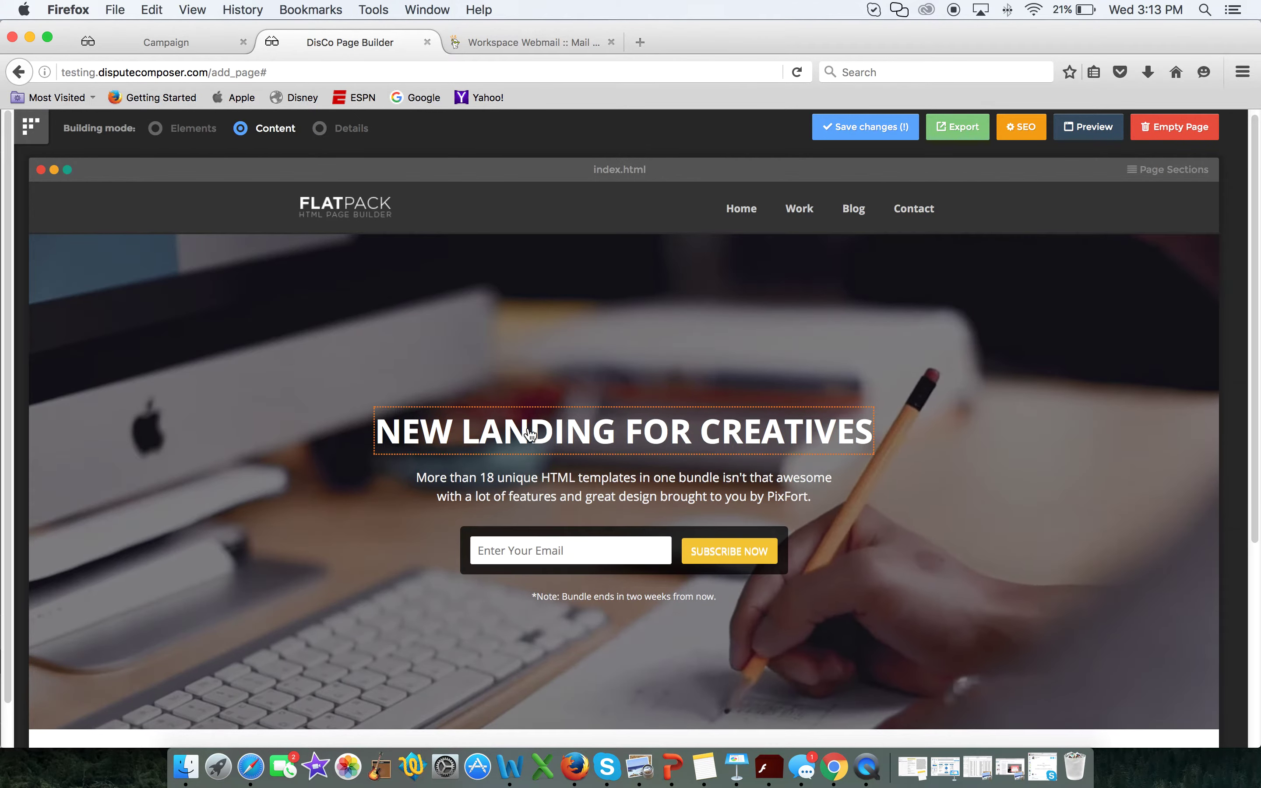
left_click(529, 426)
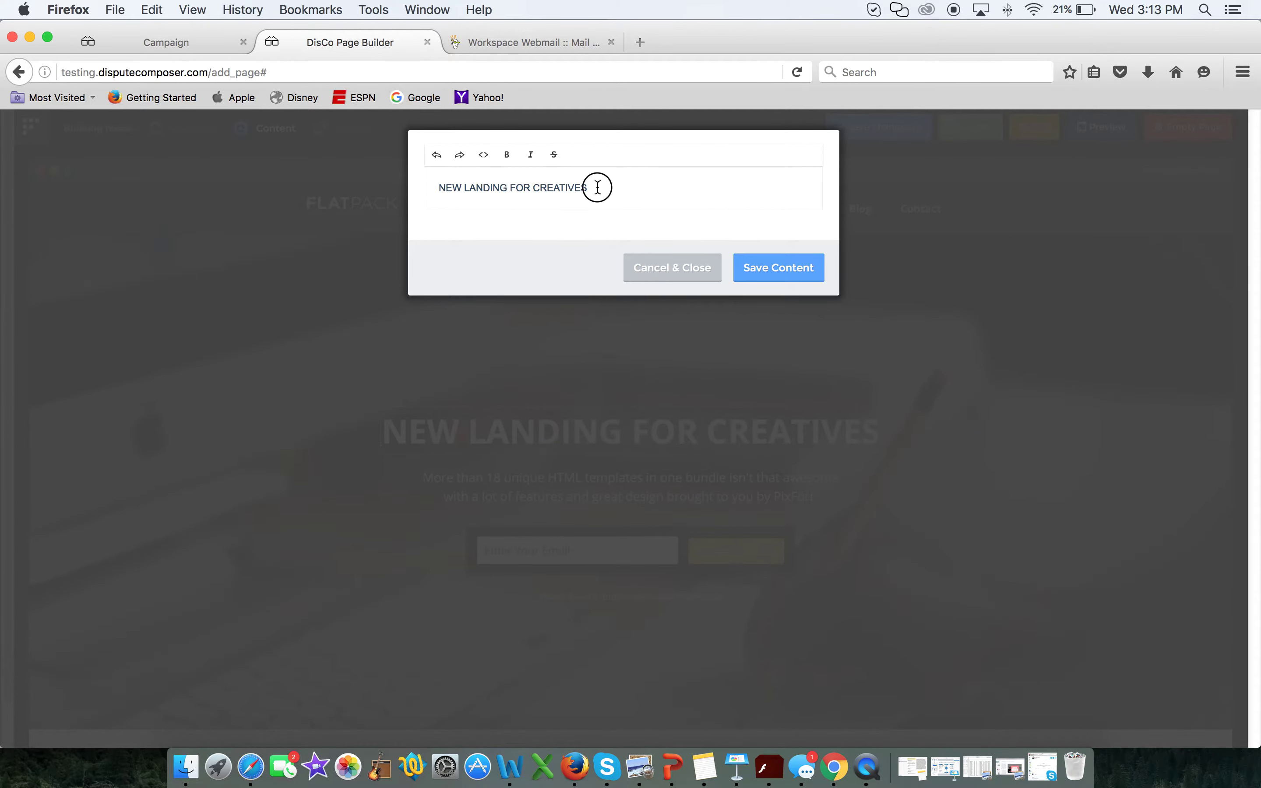
left_click_drag(597, 188, 436, 180)
type("Credit Repair Starts Here")
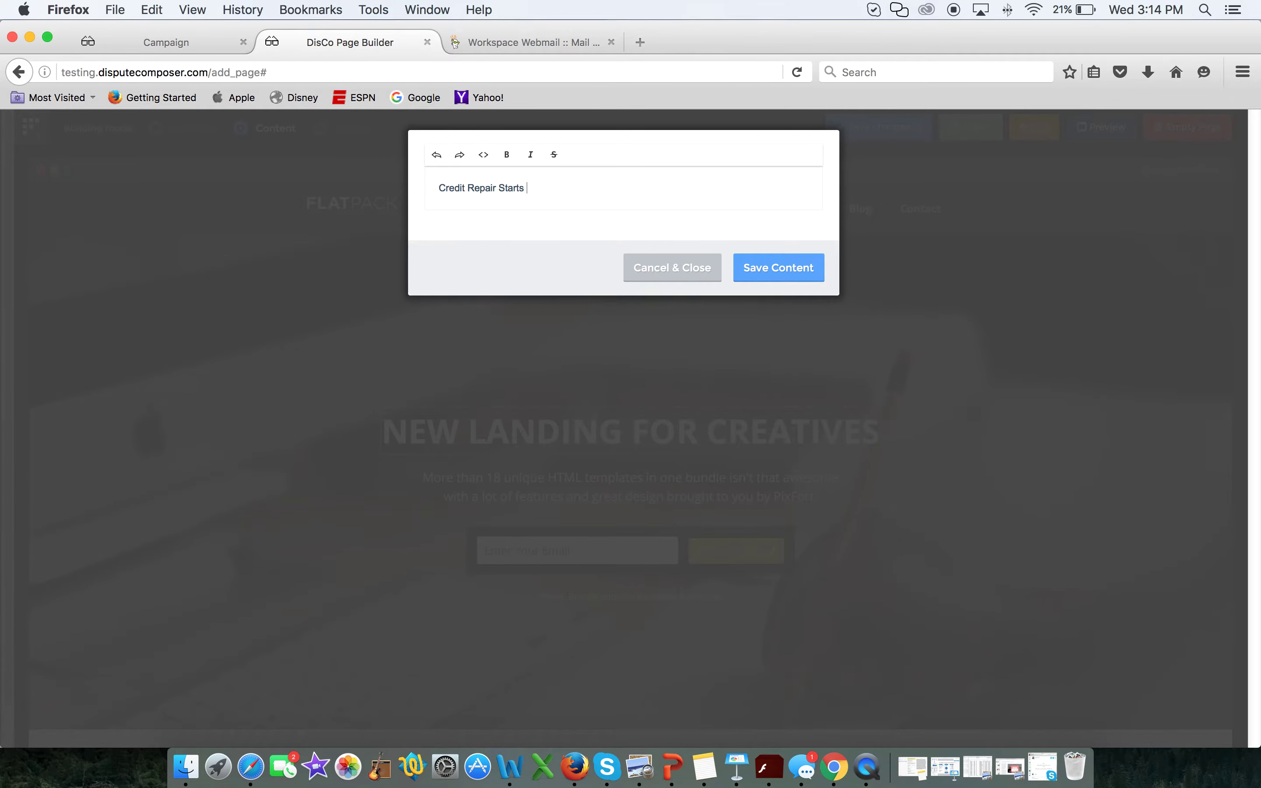
left_click(786, 268)
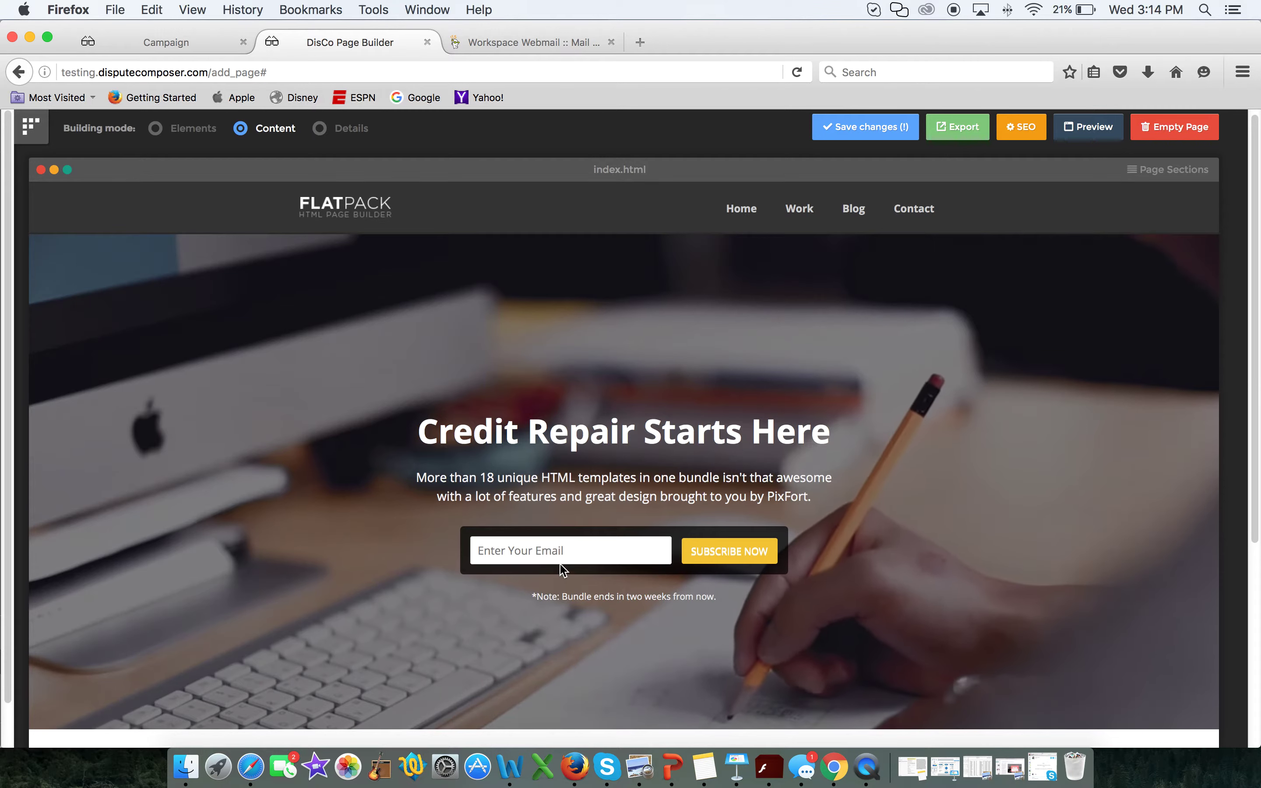
Step: Set the signup form field's placeholder to 'Please enter your first name'
left_click(583, 547)
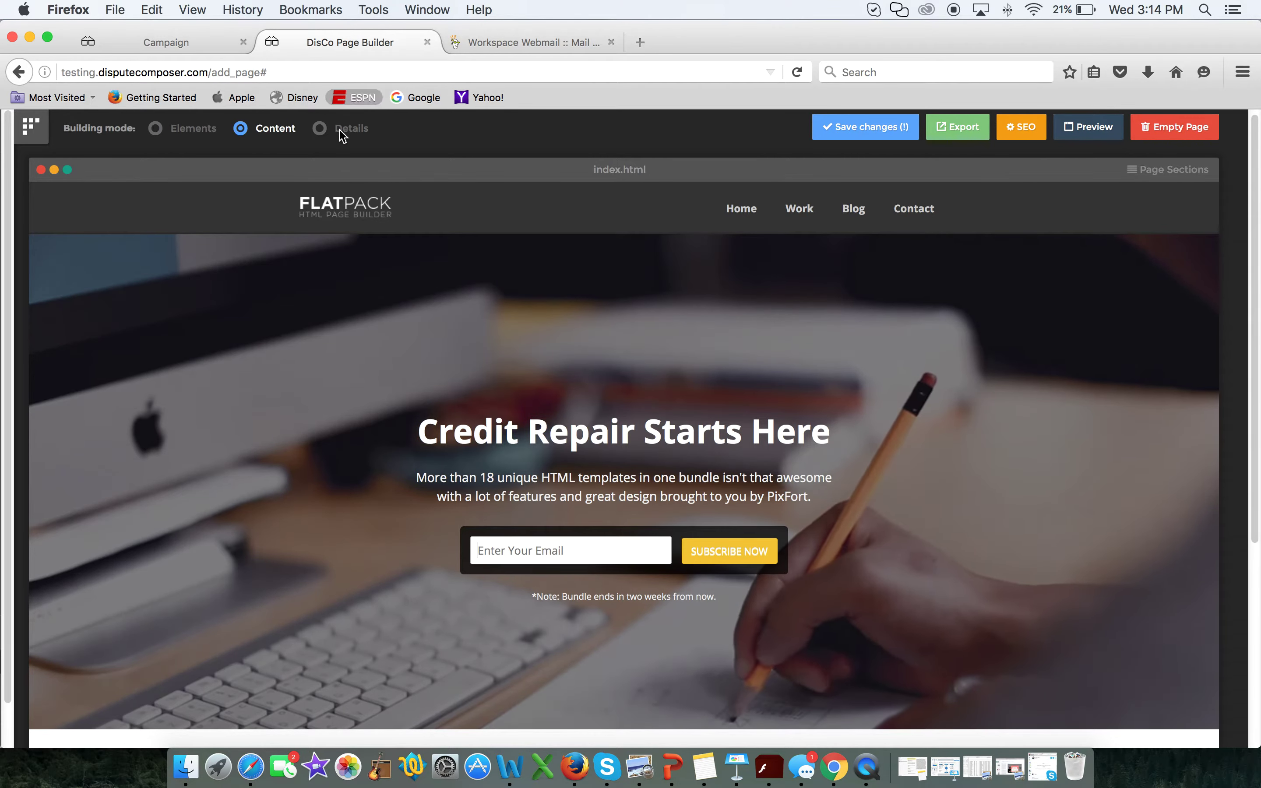
left_click(344, 129)
left_click(569, 564)
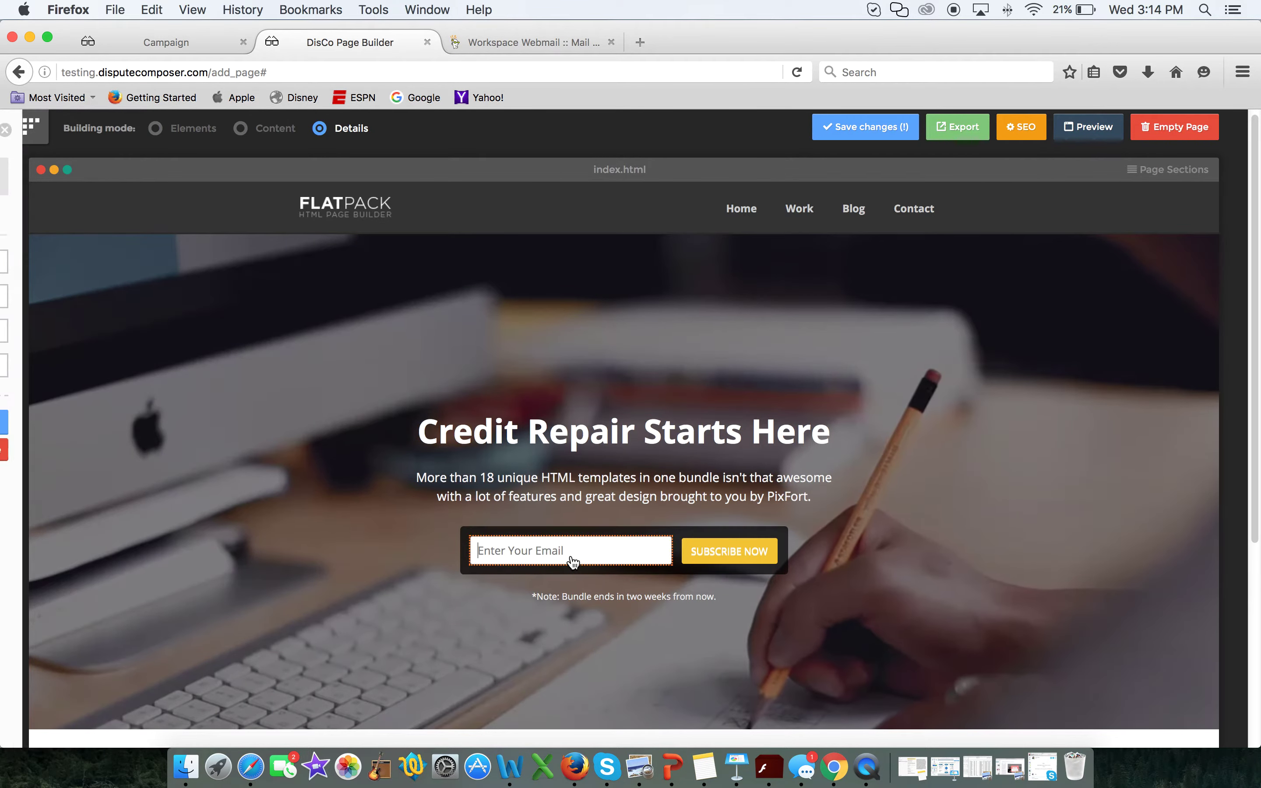
left_click(124, 230)
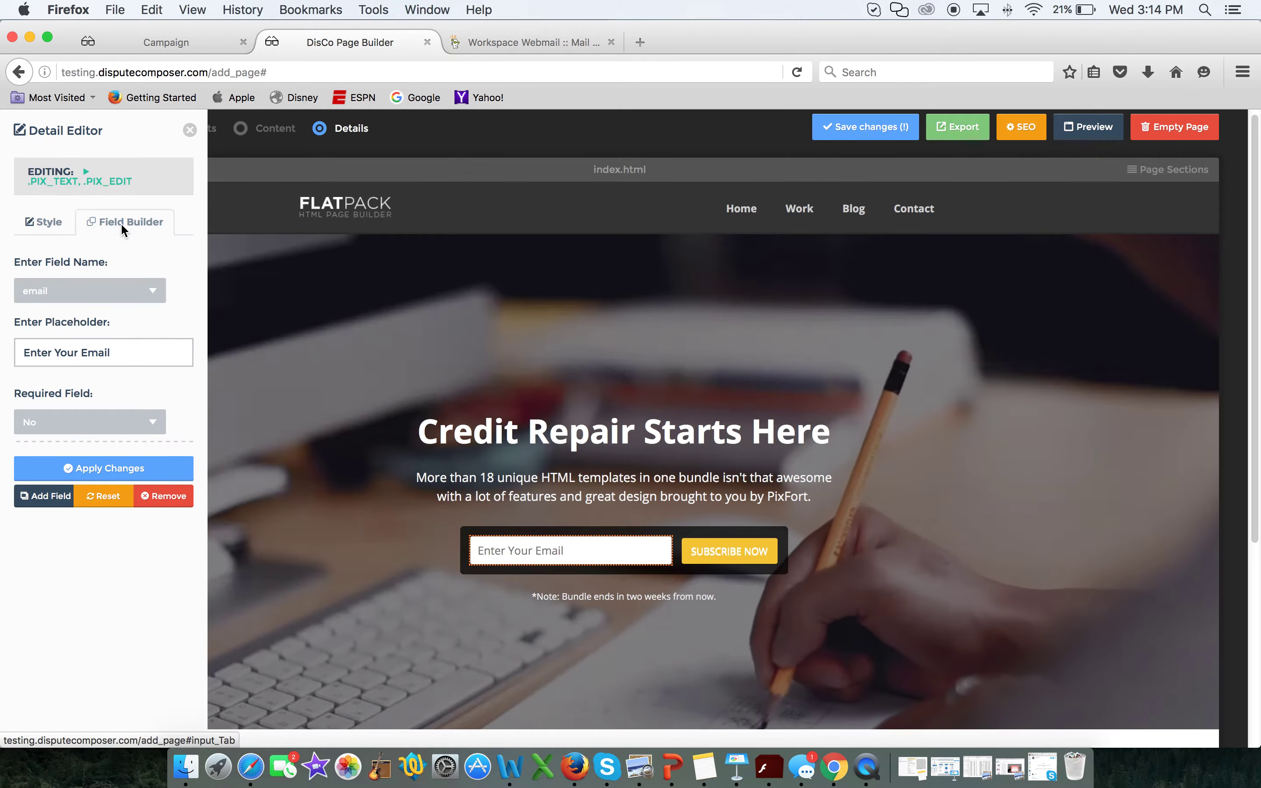
left_click(137, 294)
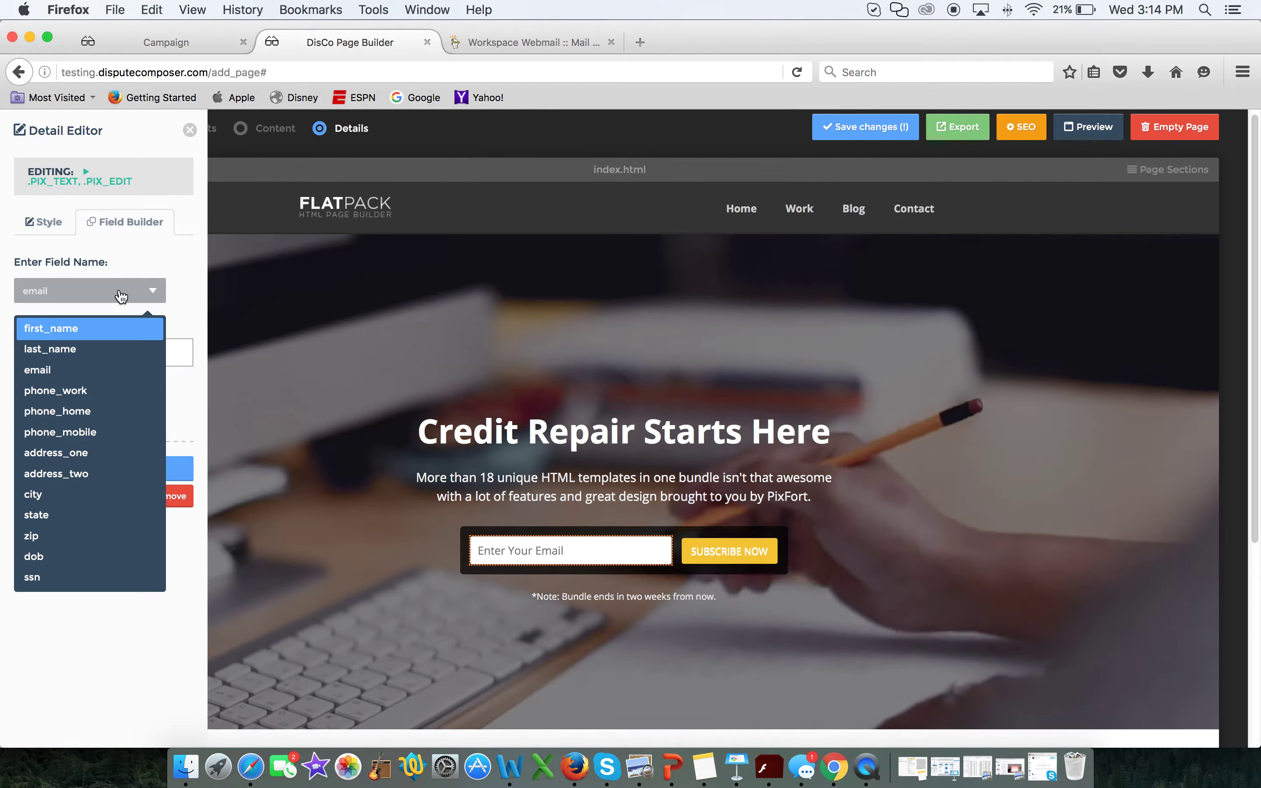
left_click(134, 258)
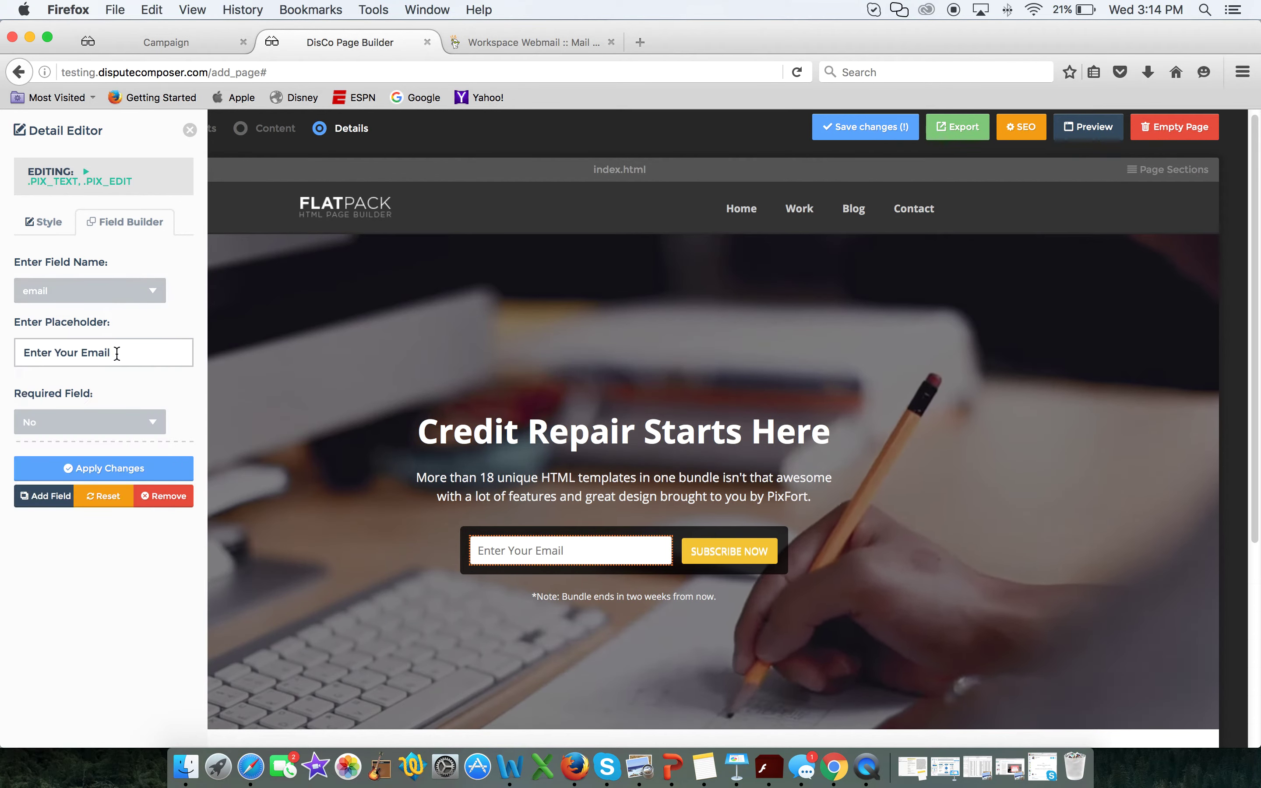
left_click_drag(115, 355, 5, 355)
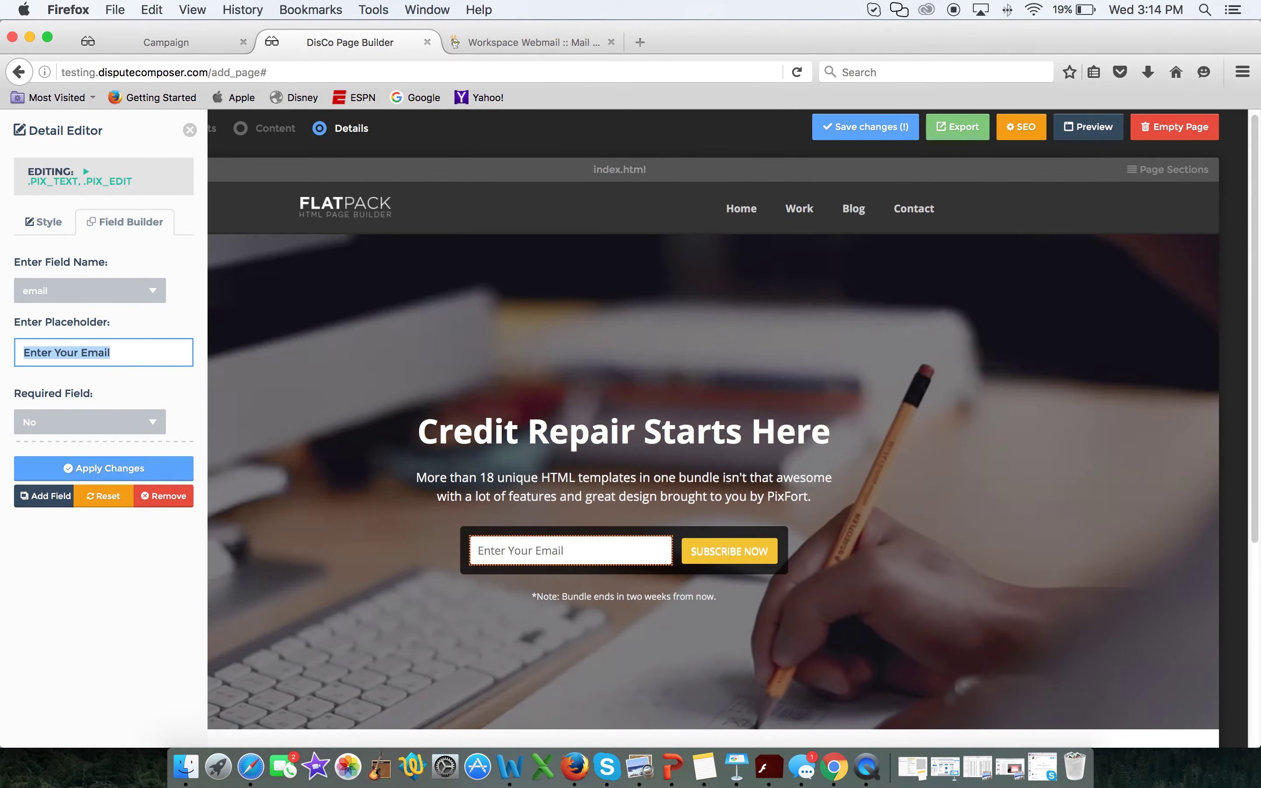
type("First")
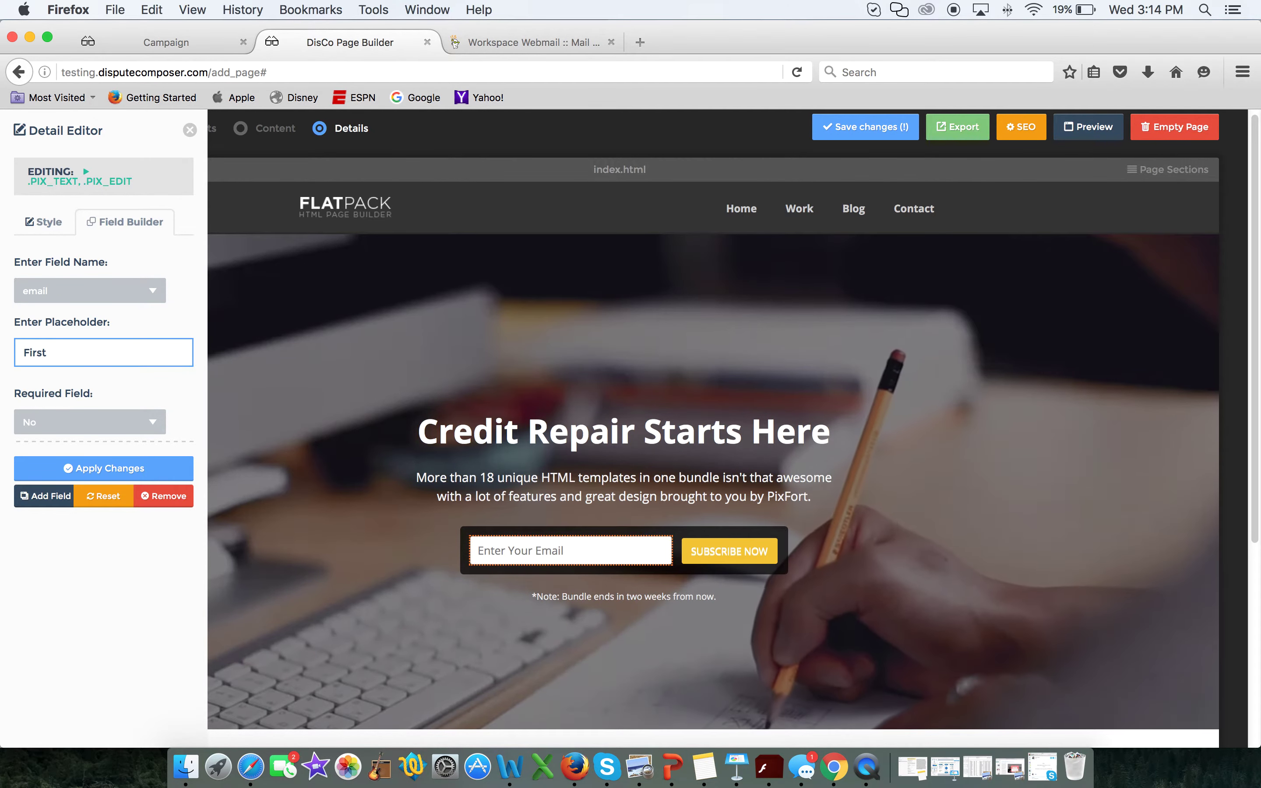
type("Plea")
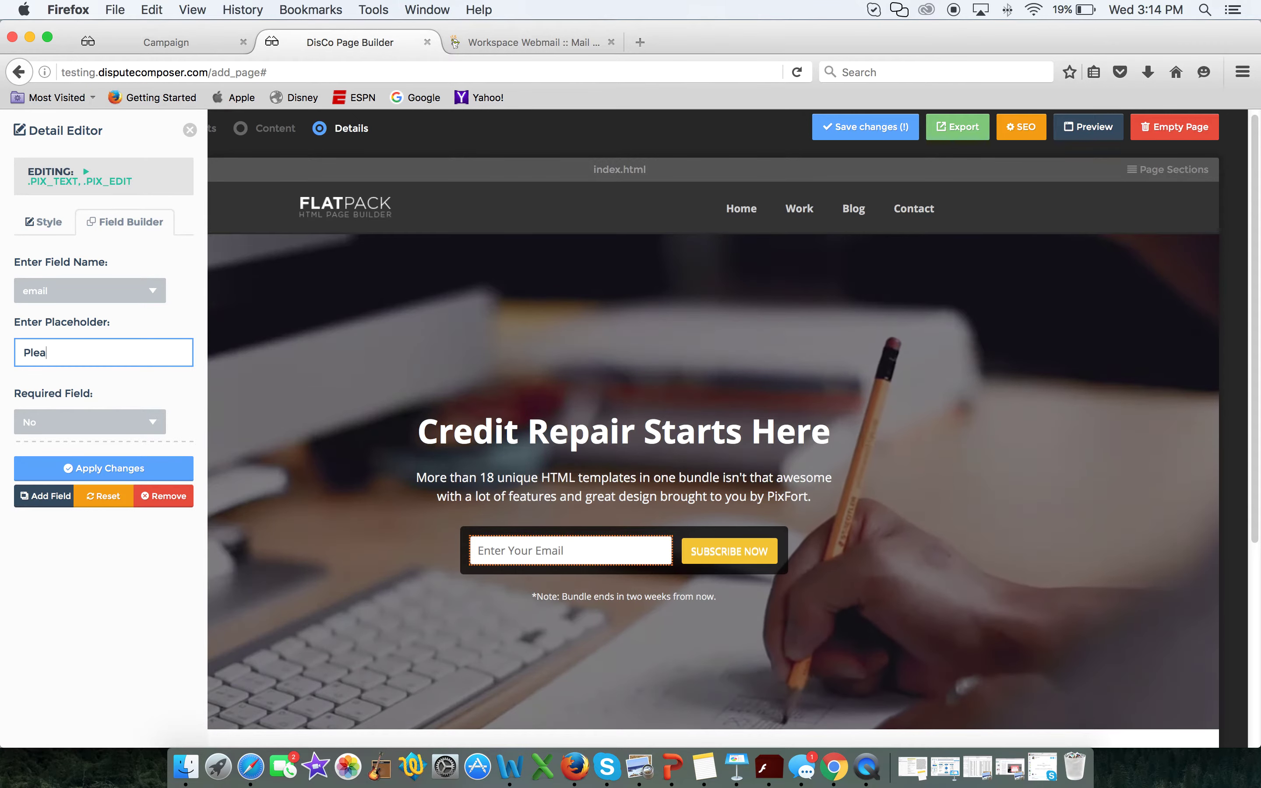
type("se enter your fi")
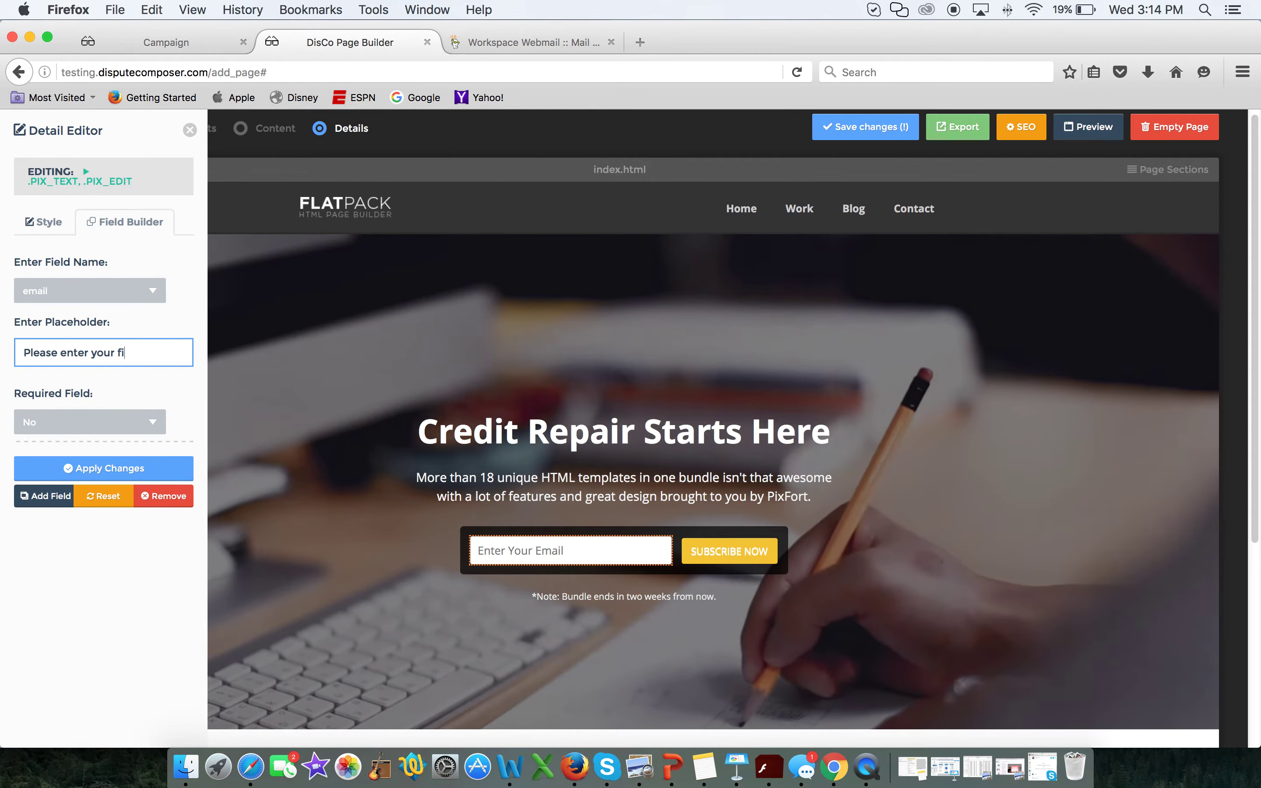
type("rst name")
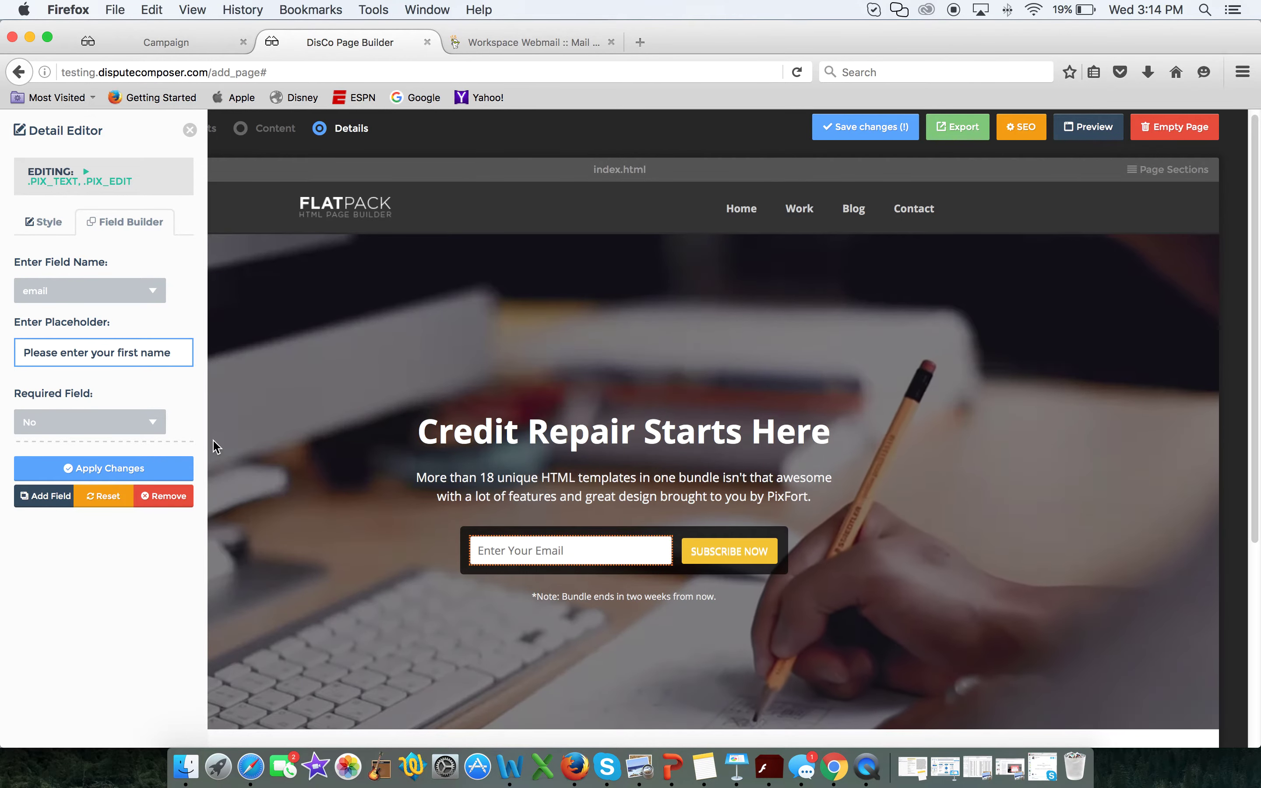
left_click(107, 468)
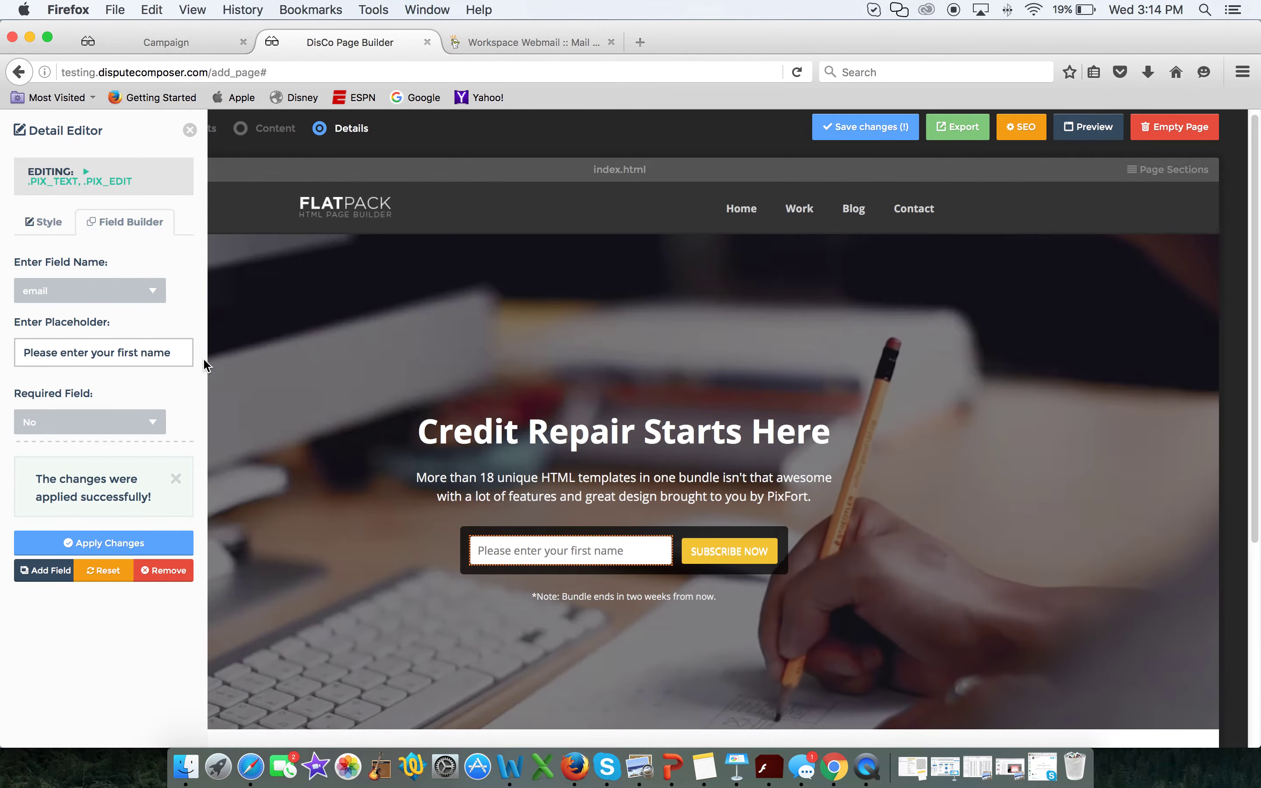
Step: Set that field's name to first_name and add a second input field to the form
left_click(148, 303)
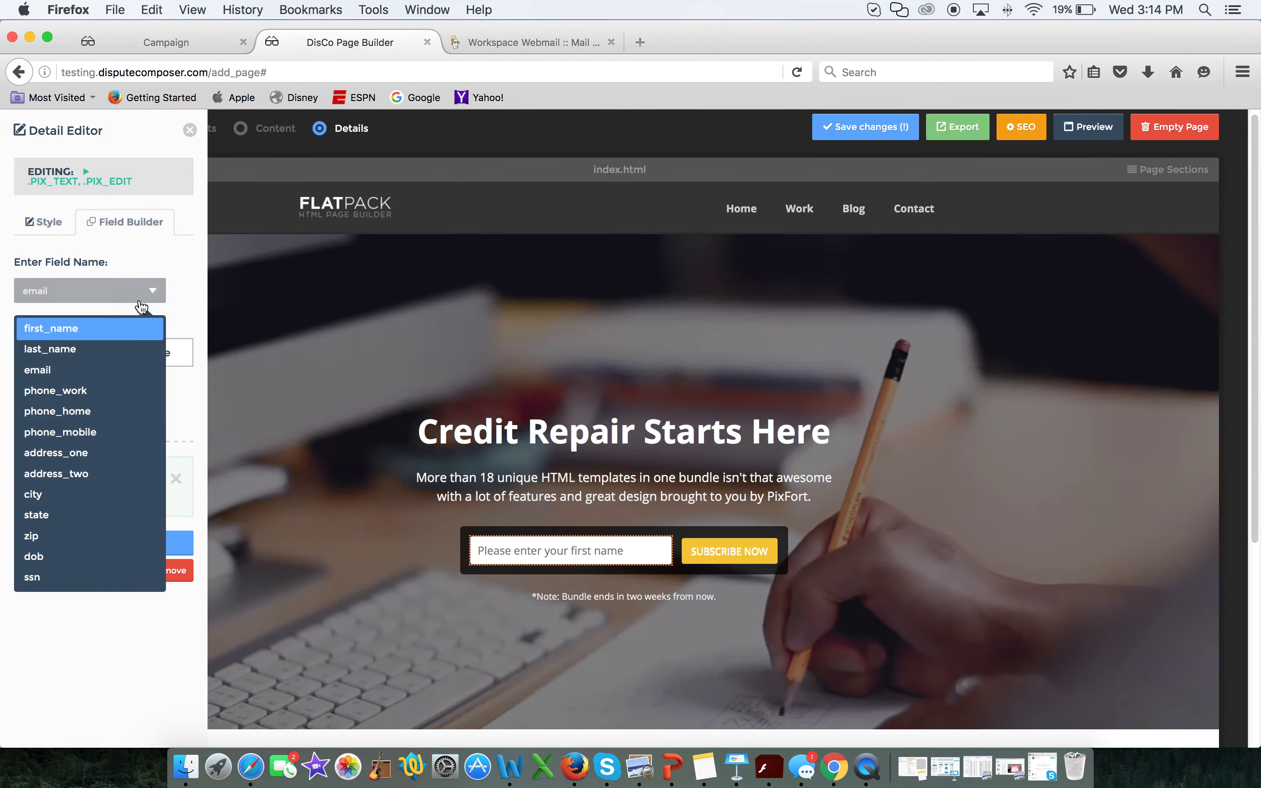
left_click(65, 342)
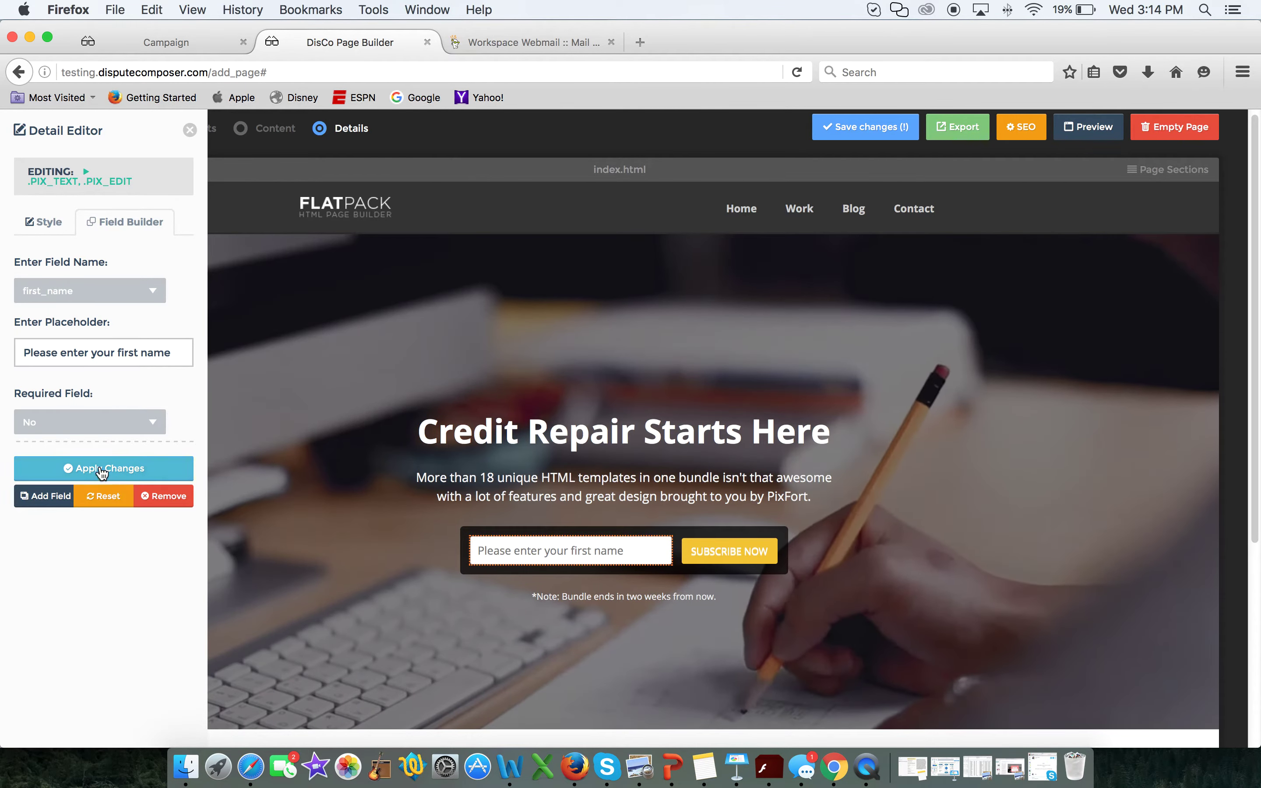
left_click(100, 469)
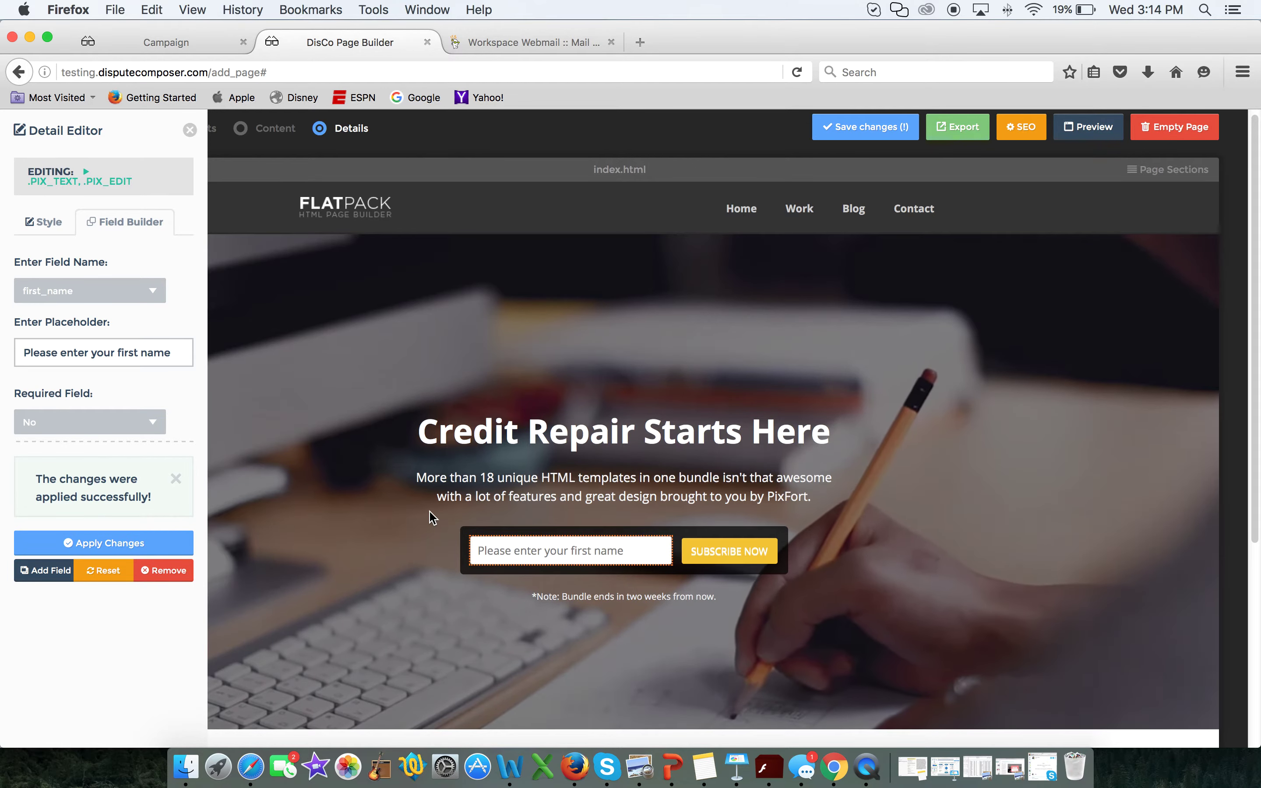
left_click(46, 571)
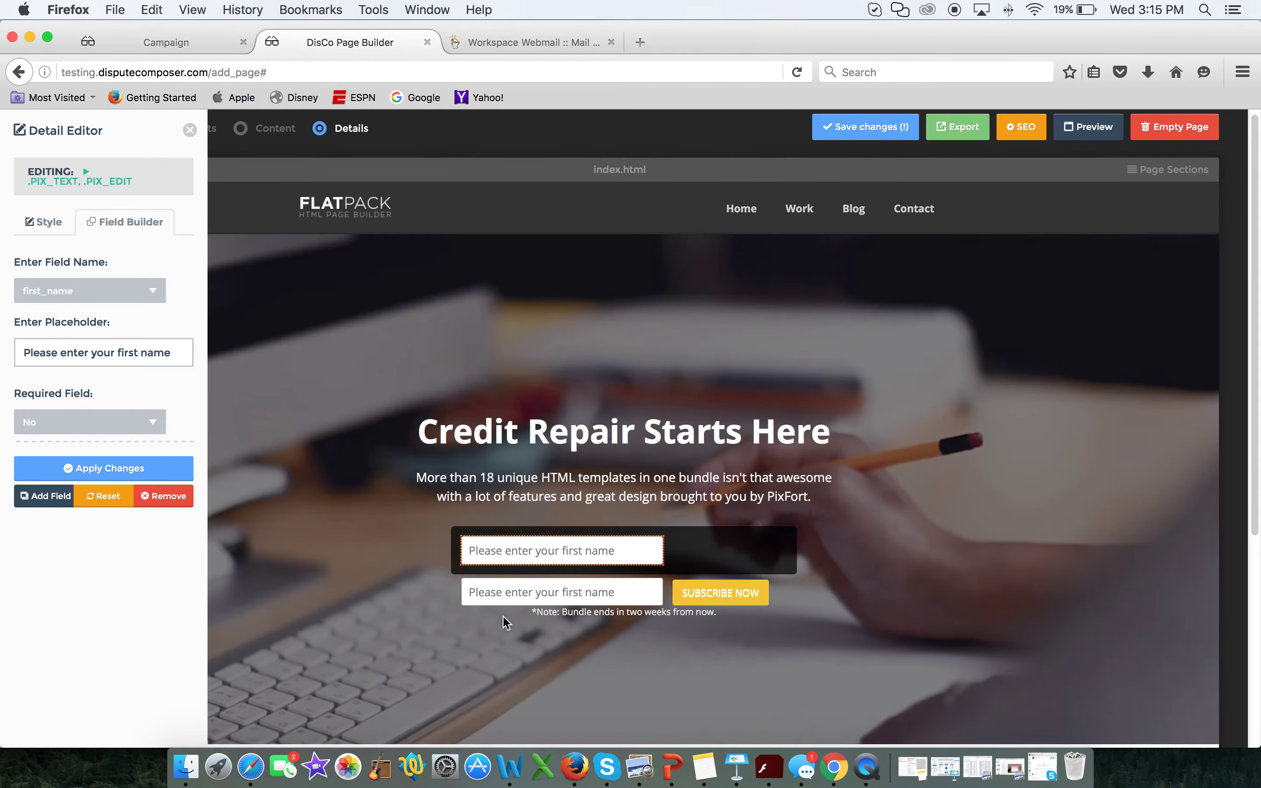
Step: Make the new field an email field with the placeholder 'Please enter your Email'
left_click(537, 595)
left_click(126, 228)
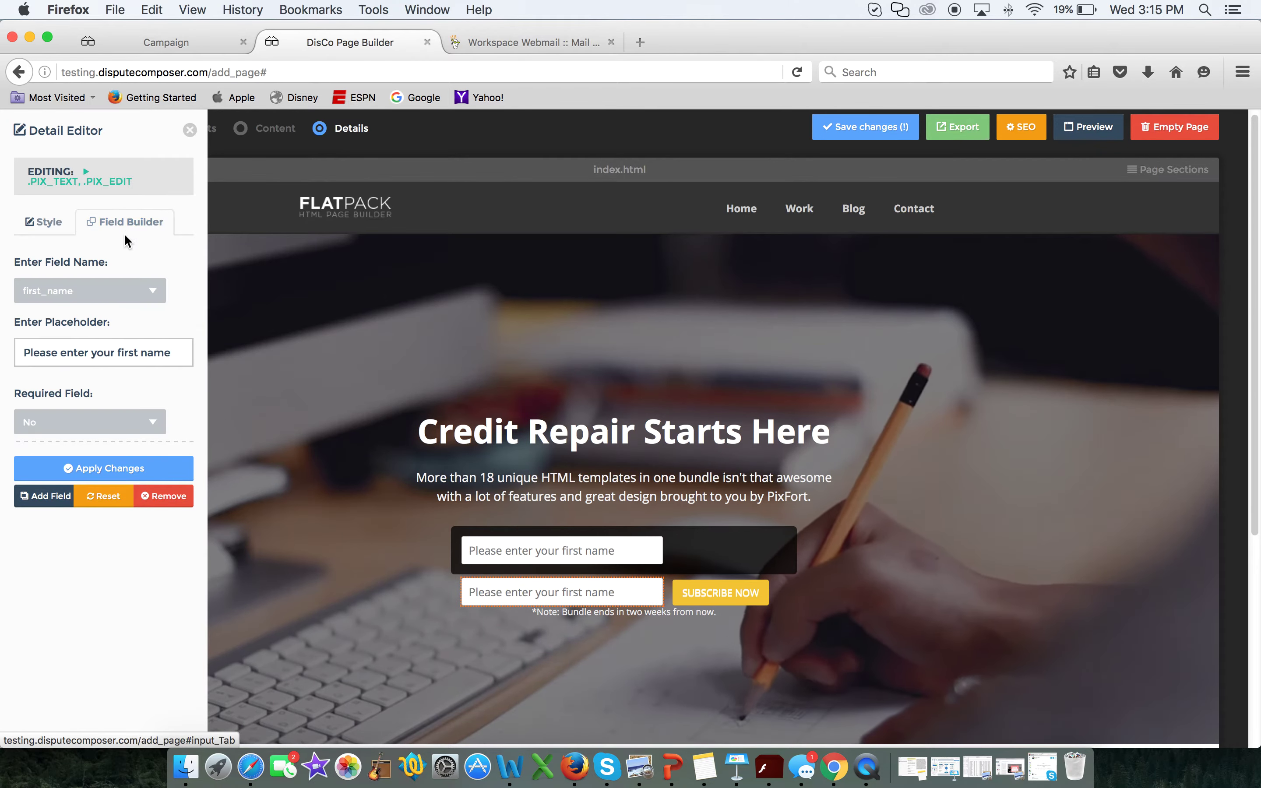
left_click(103, 292)
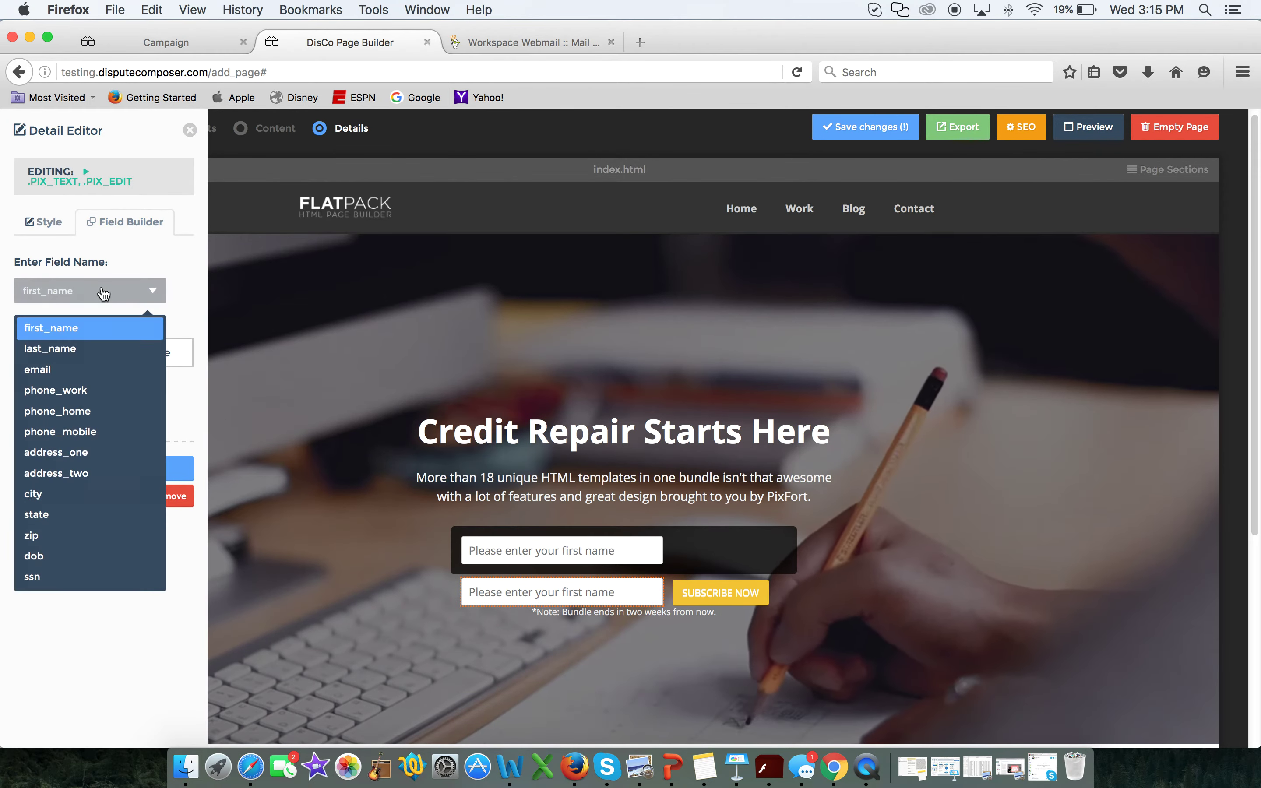
left_click(45, 369)
left_click_drag(173, 353, 117, 354)
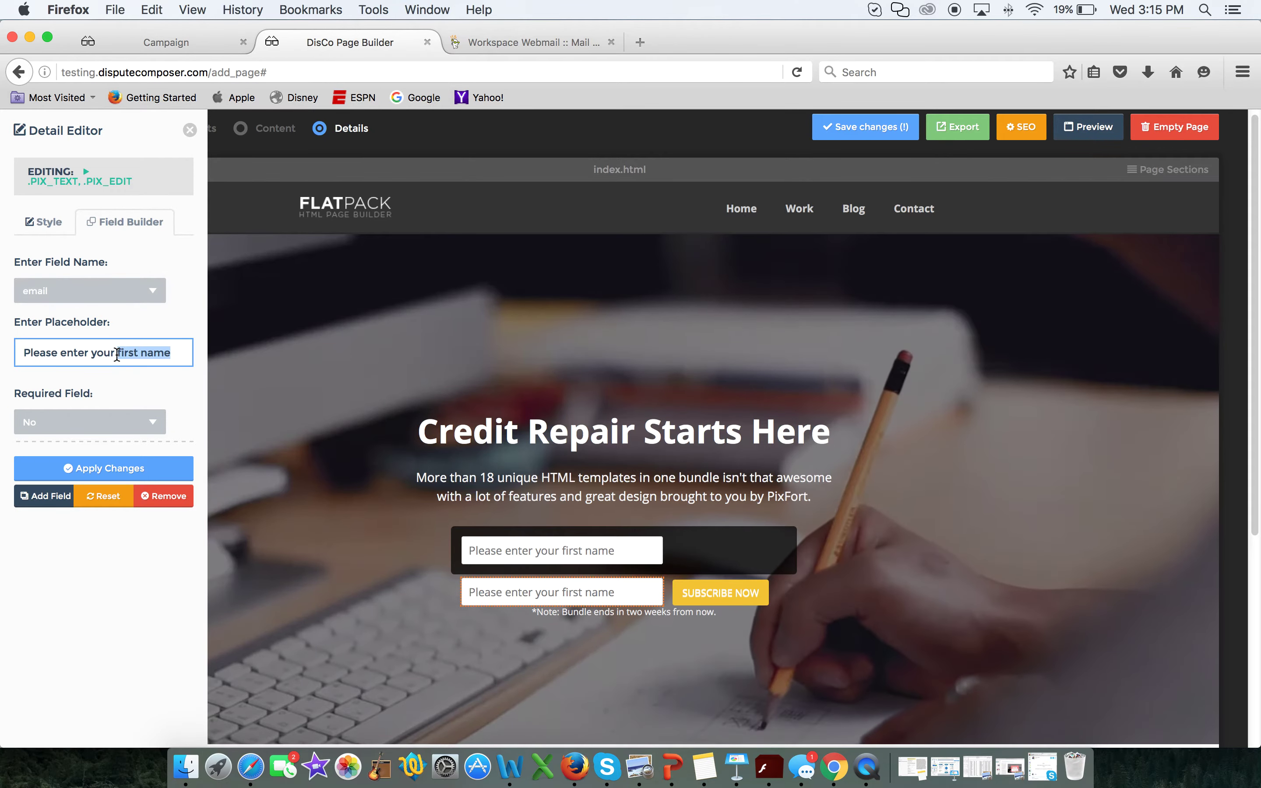
type("Em")
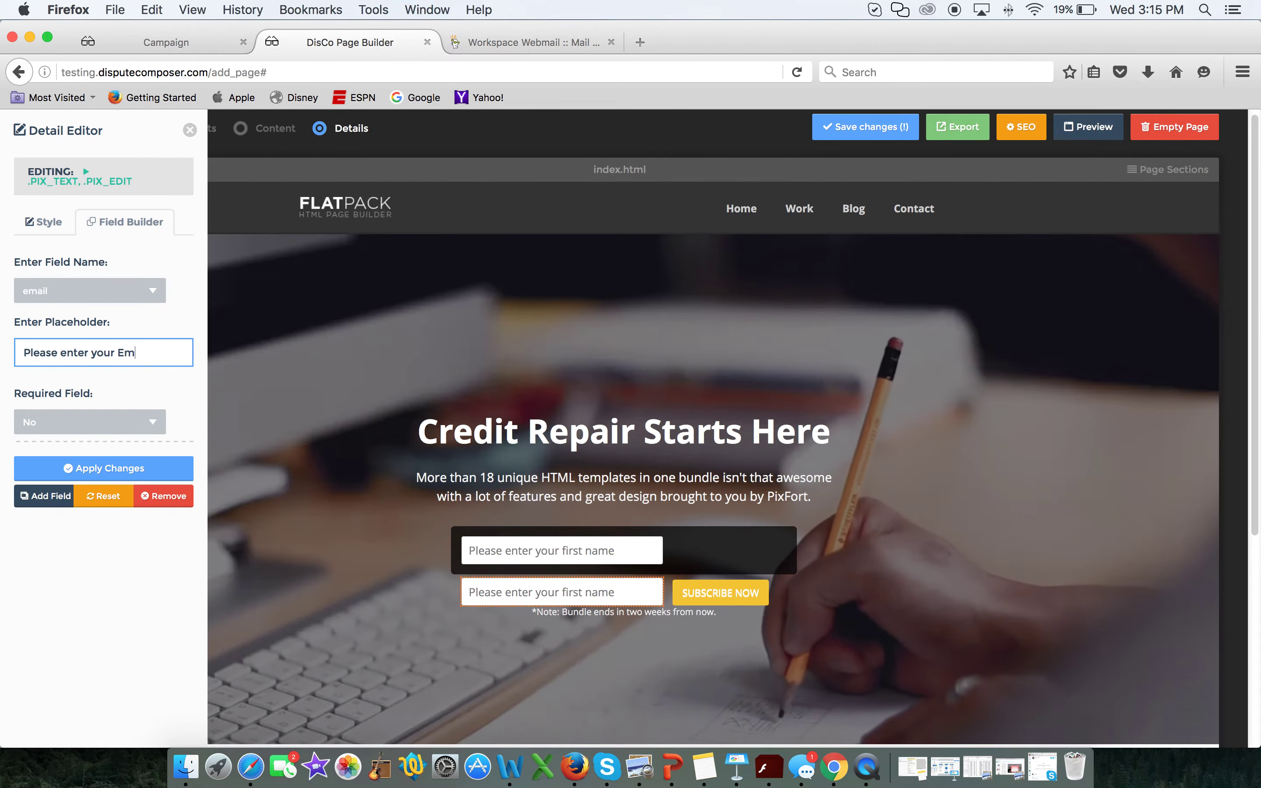
type("ail")
left_click(105, 467)
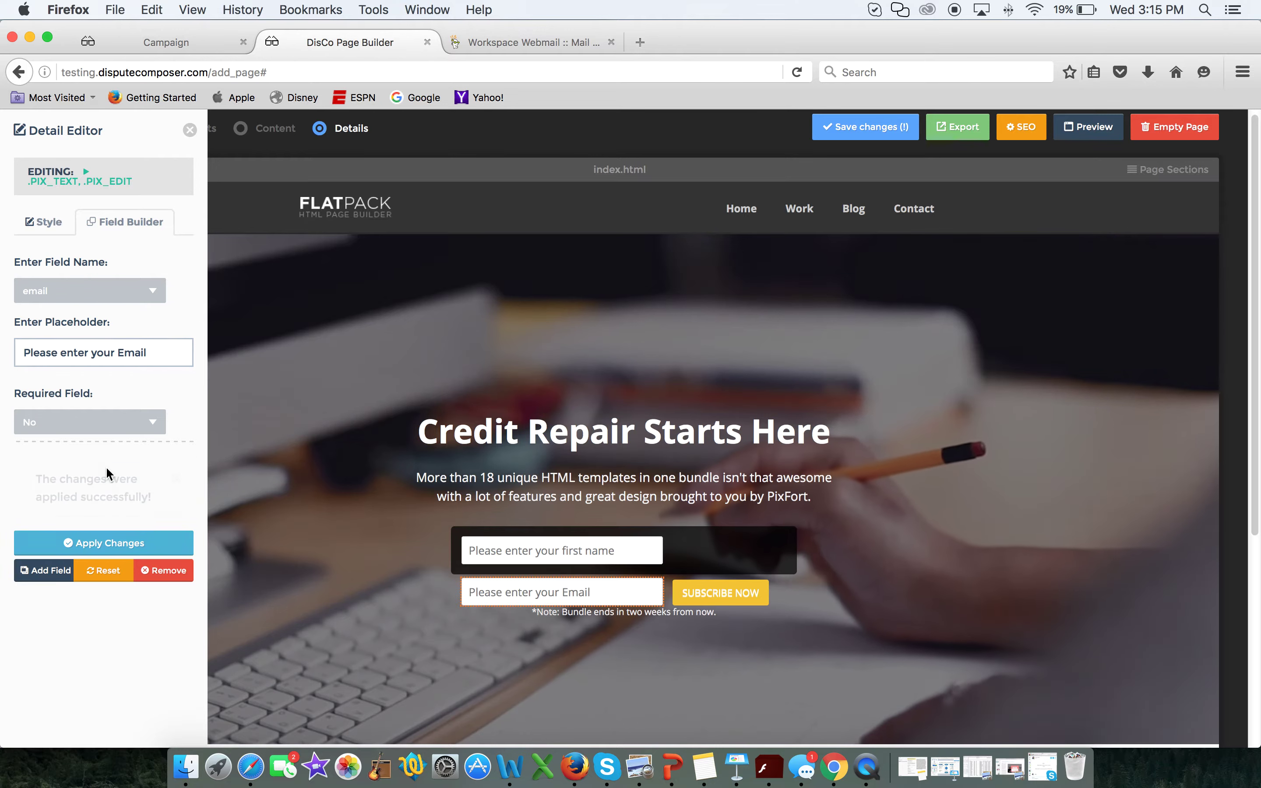
Step: Close the element editor and bring up the Preview Page notice
left_click(677, 479)
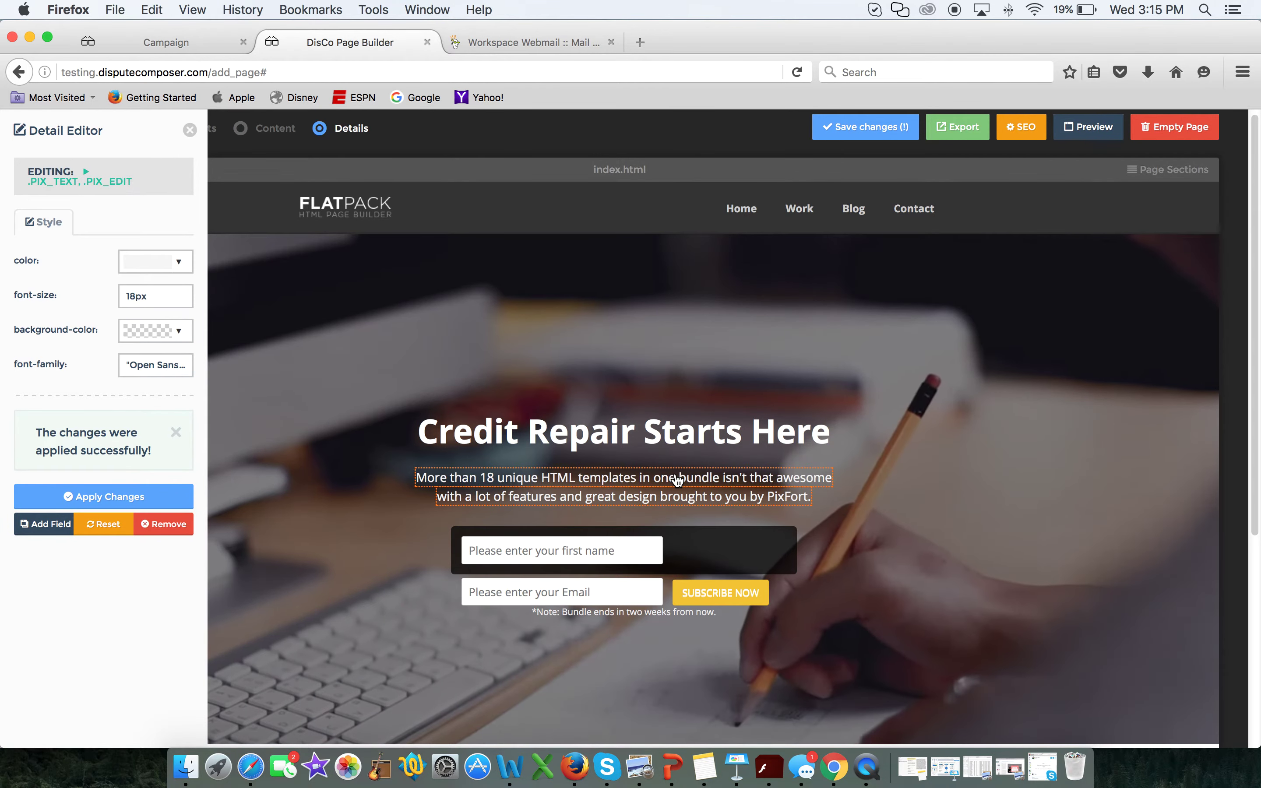
left_click(189, 130)
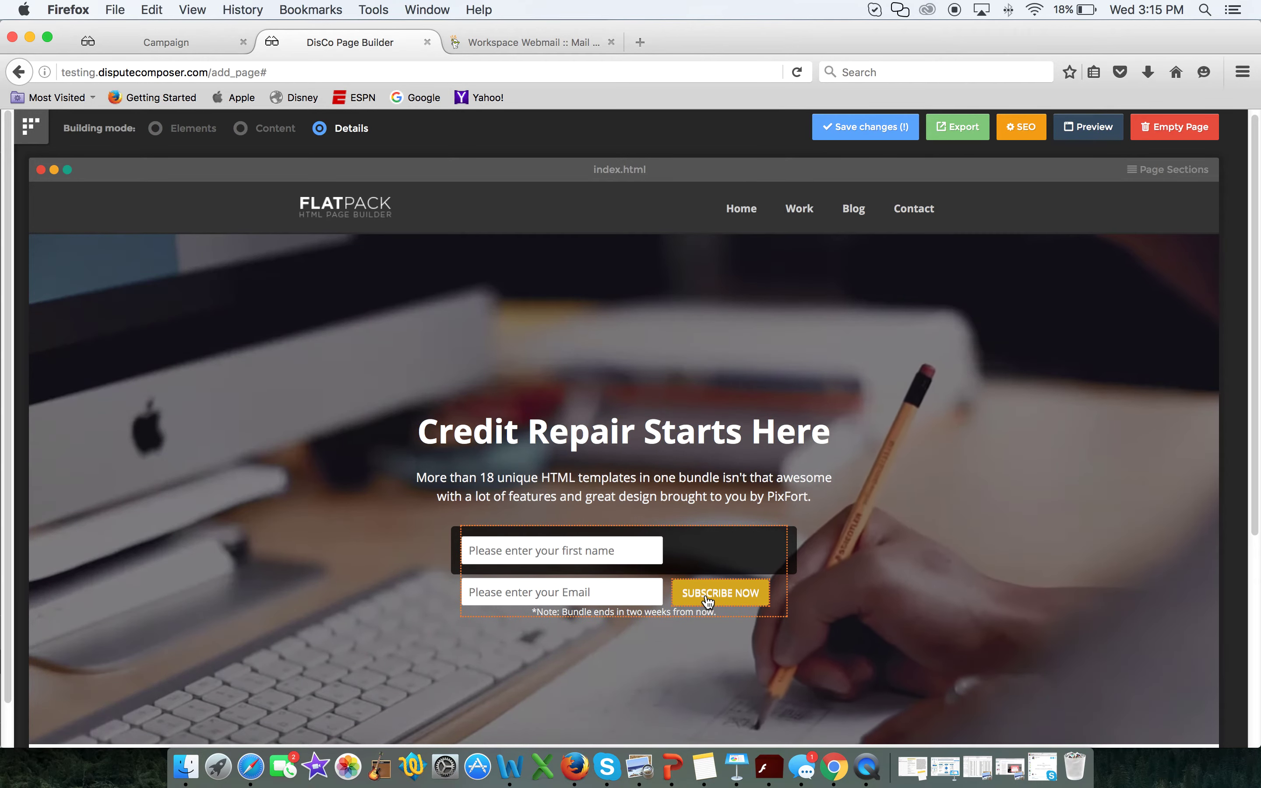
left_click(1083, 133)
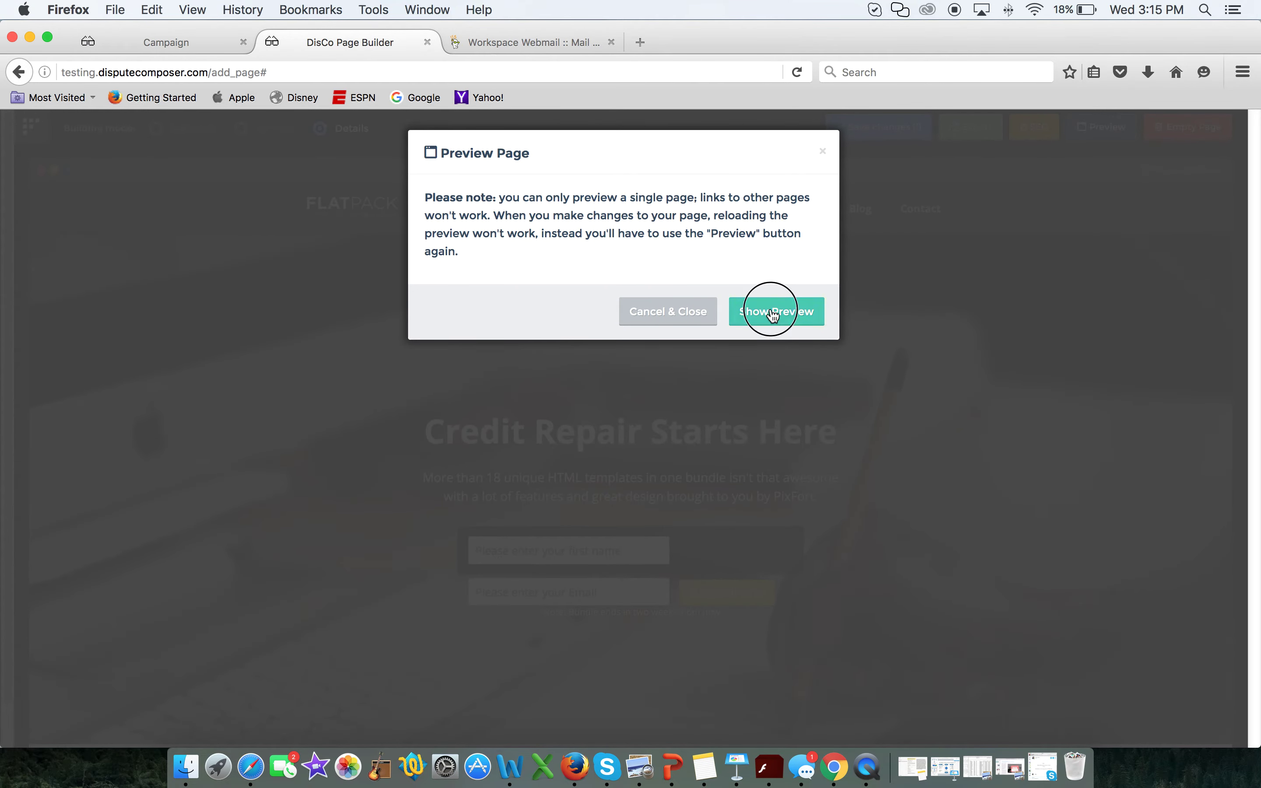
Step: Check the rendered landing page in a new tab, then return and save the page changes
left_click(773, 314)
scroll(886, 469, "down", 3)
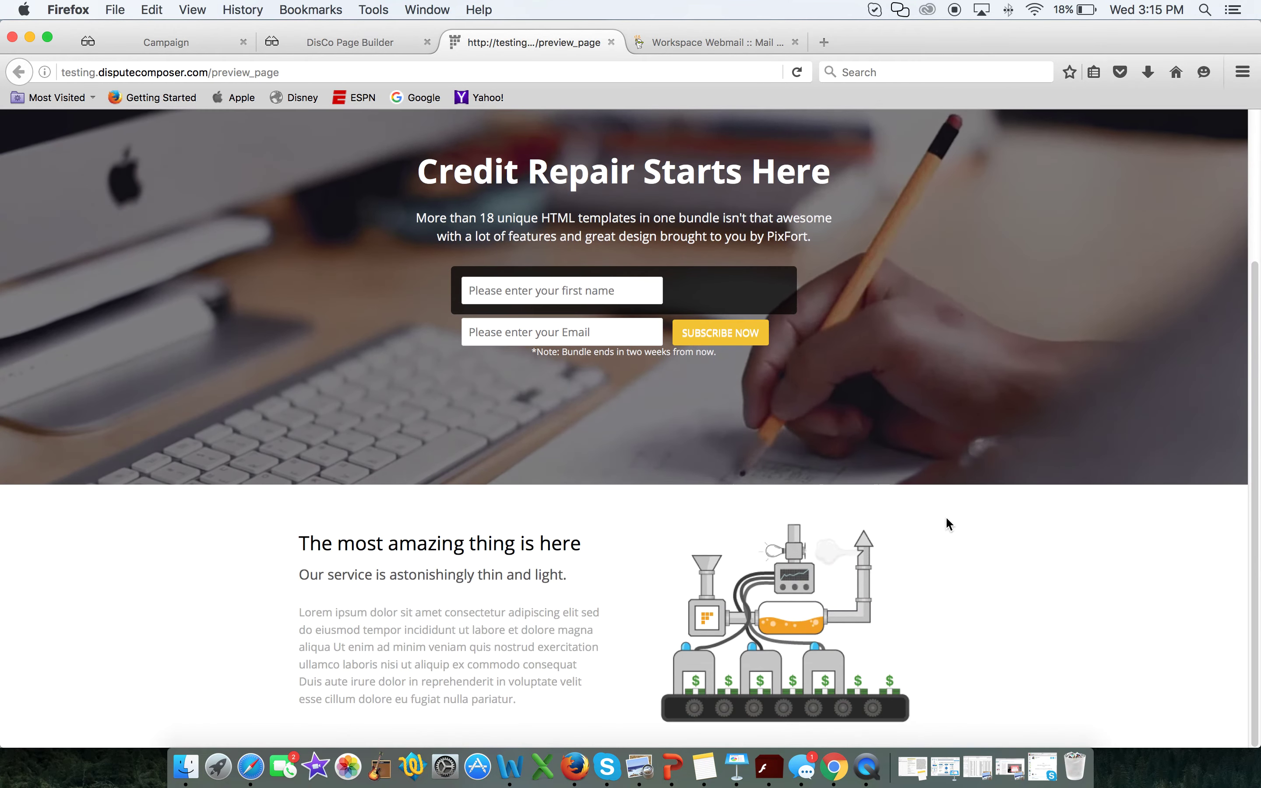
scroll(945, 523, "up", 4)
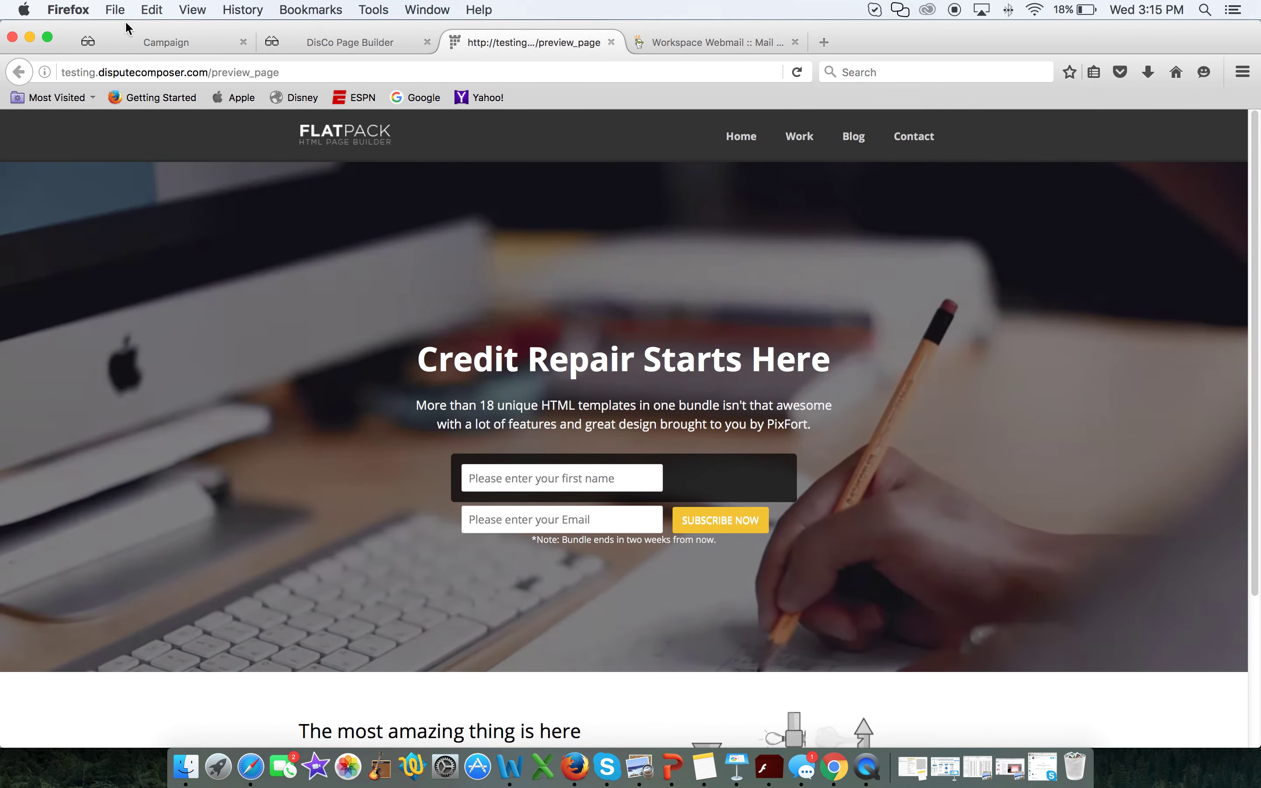
left_click(378, 41)
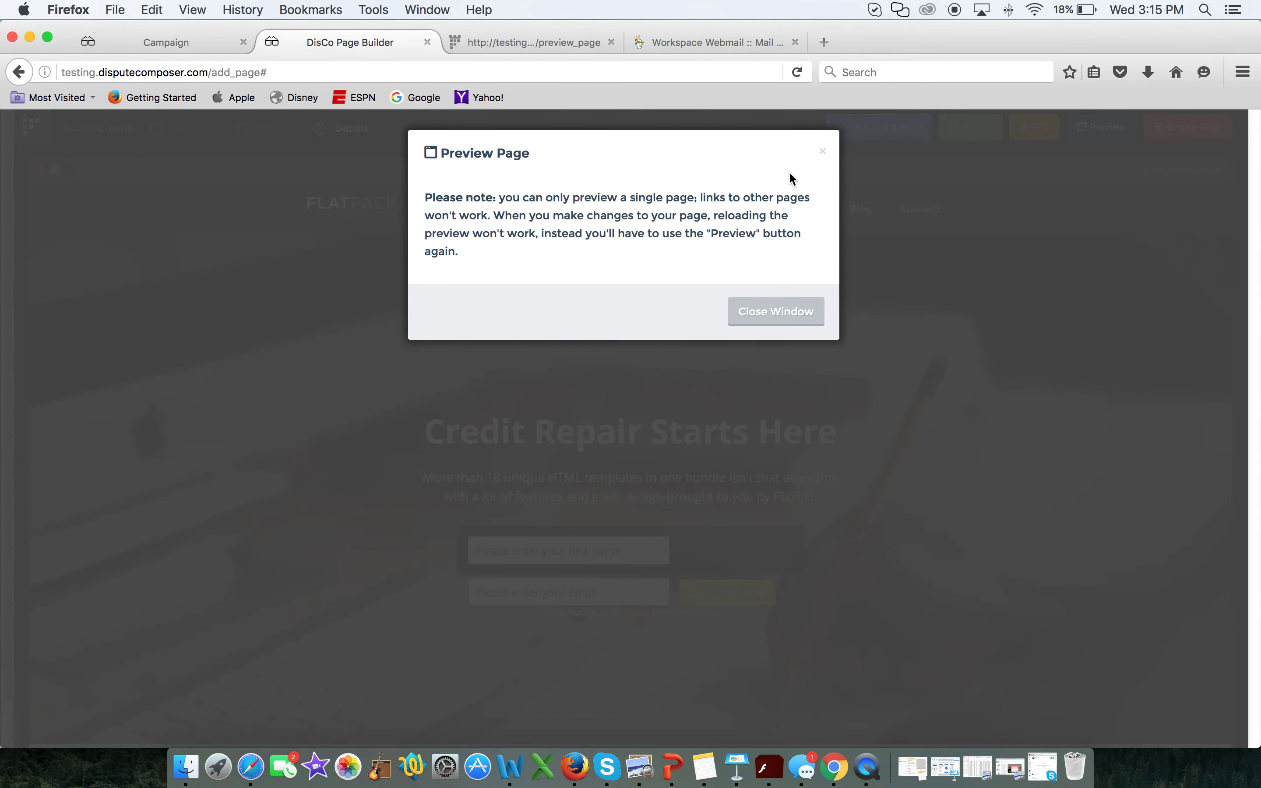
left_click(826, 149)
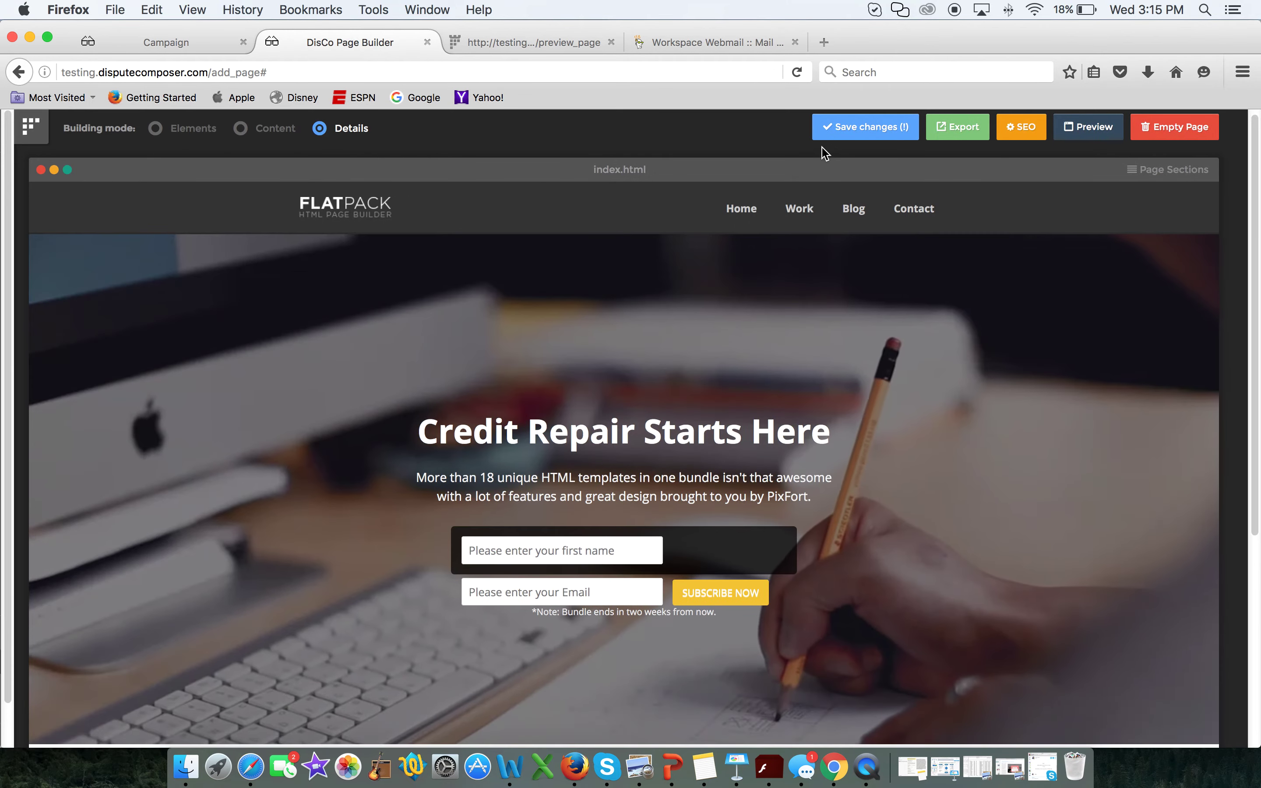
left_click(875, 128)
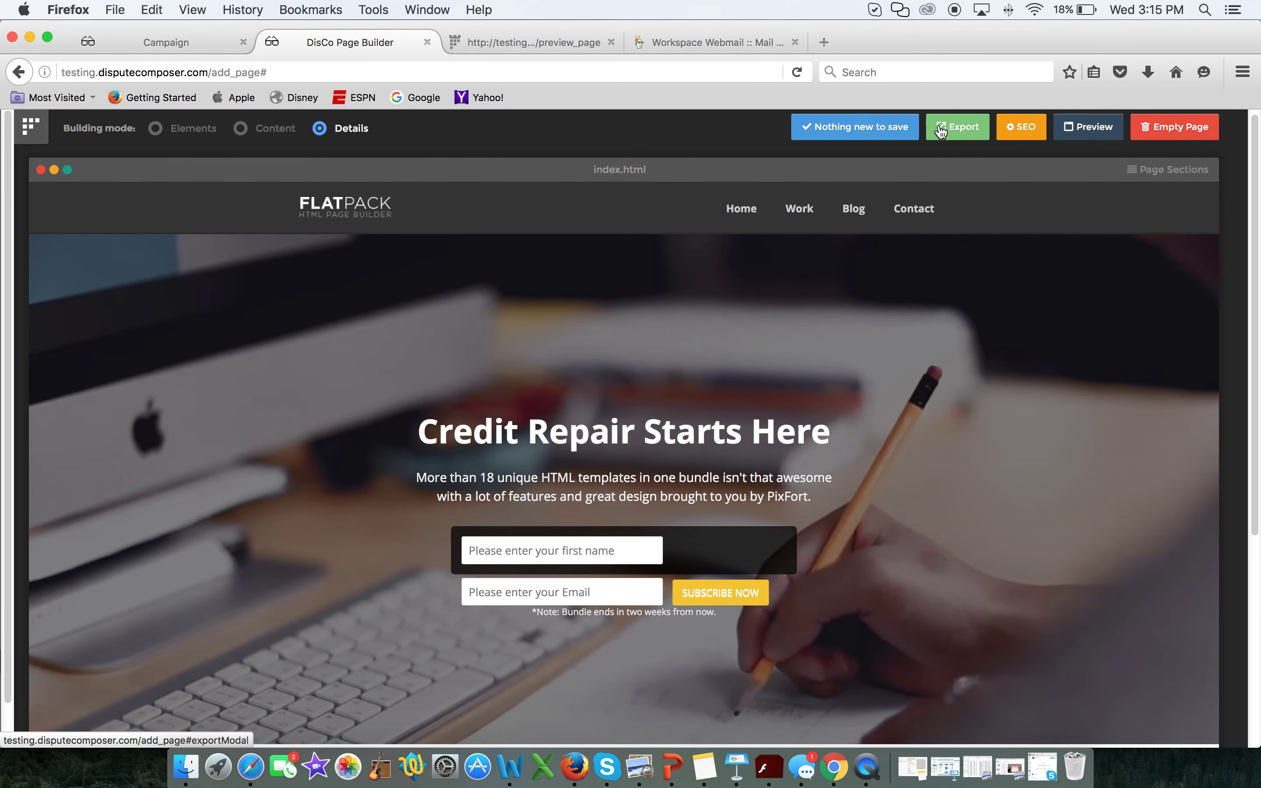
Step: Open the Save Your Markup dialog and review its page title, Custom Email form and 'New Lead' subject
left_click(952, 127)
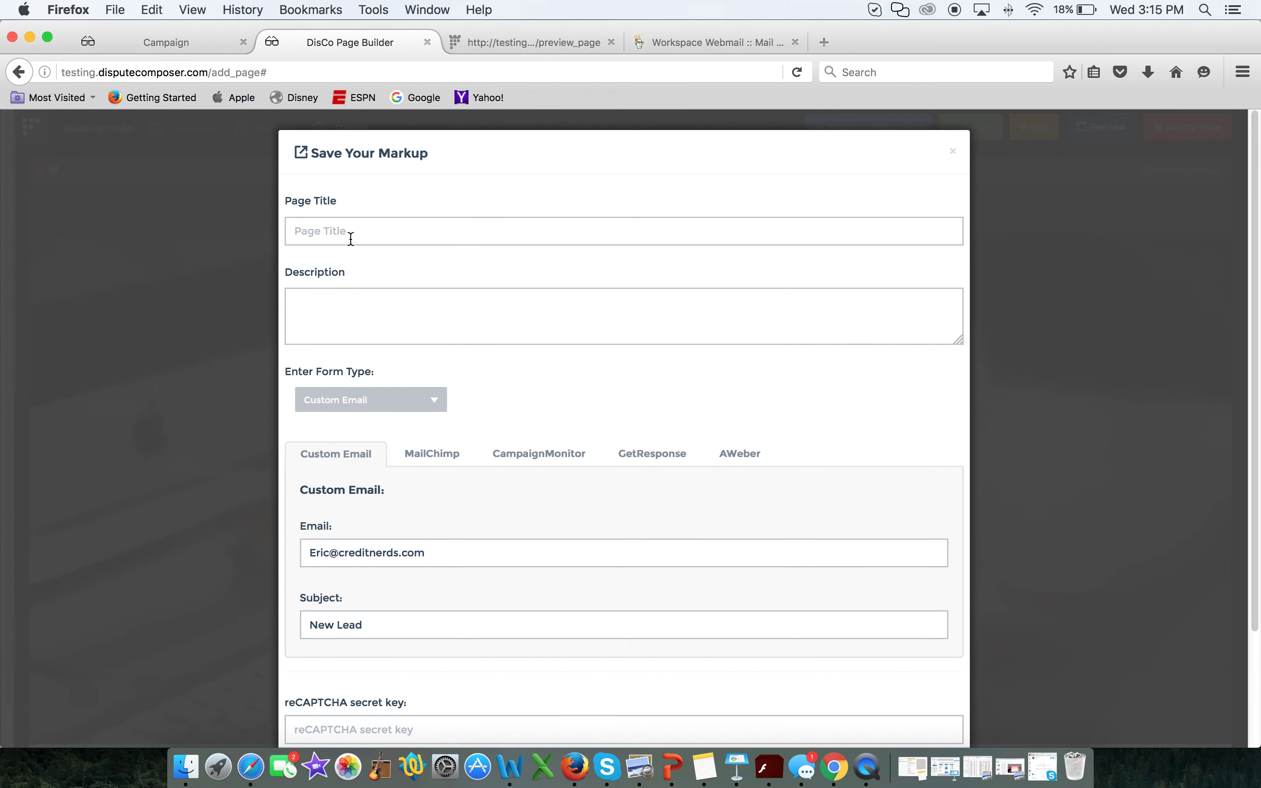
left_click(362, 233)
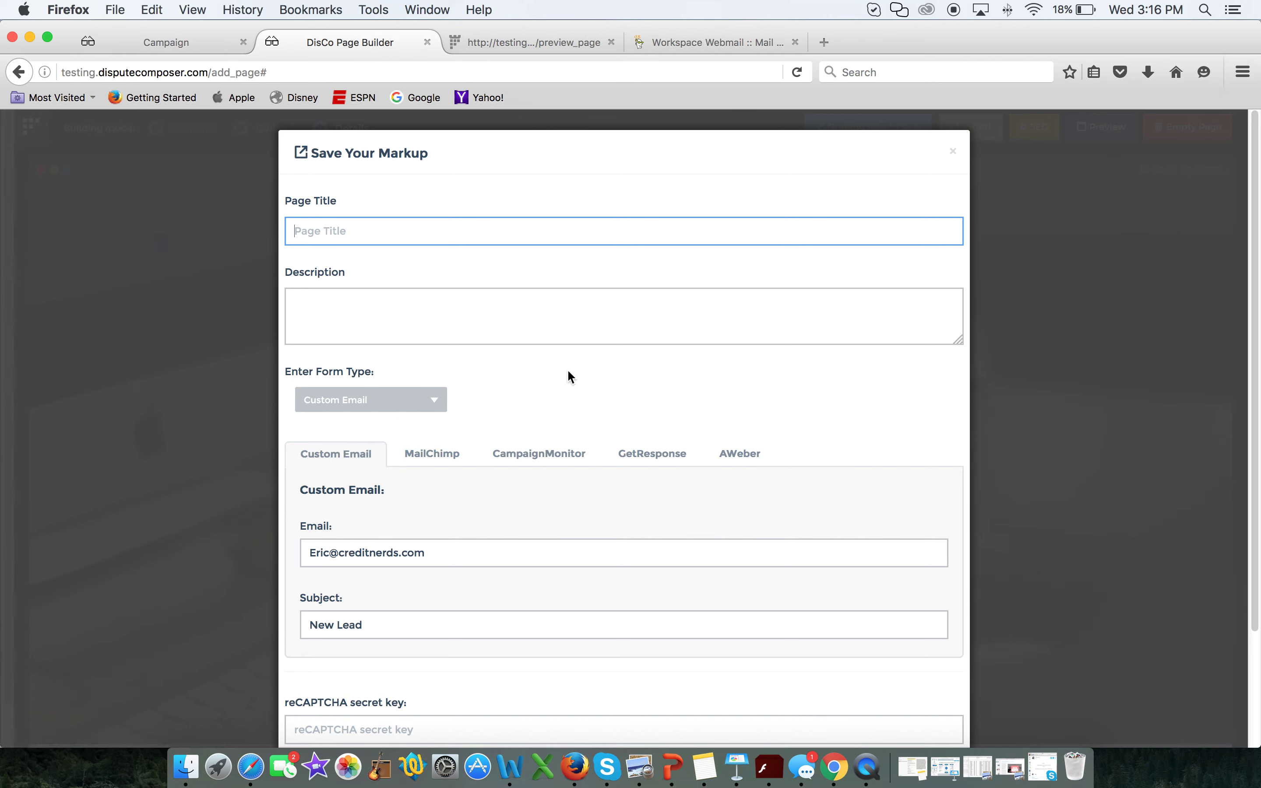
scroll(566, 467, "down", 3)
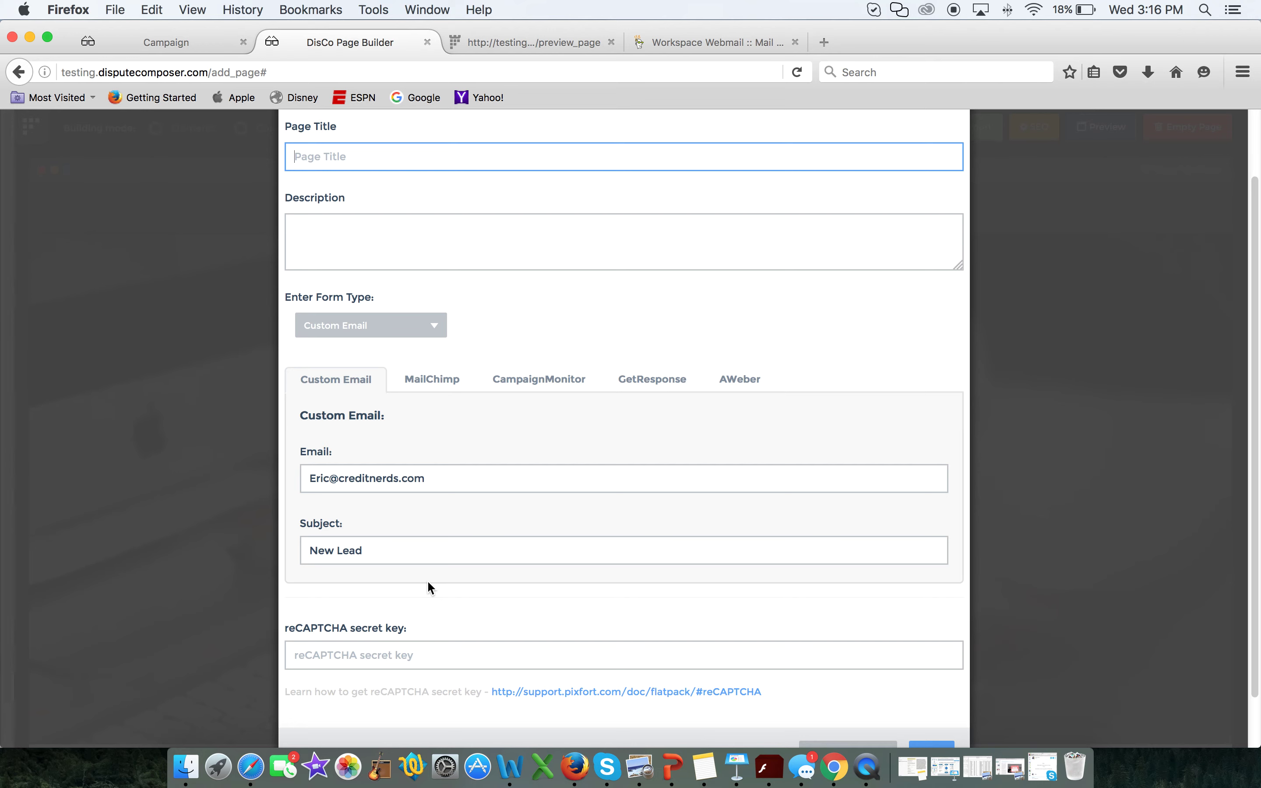
scroll(427, 579, "up", 3)
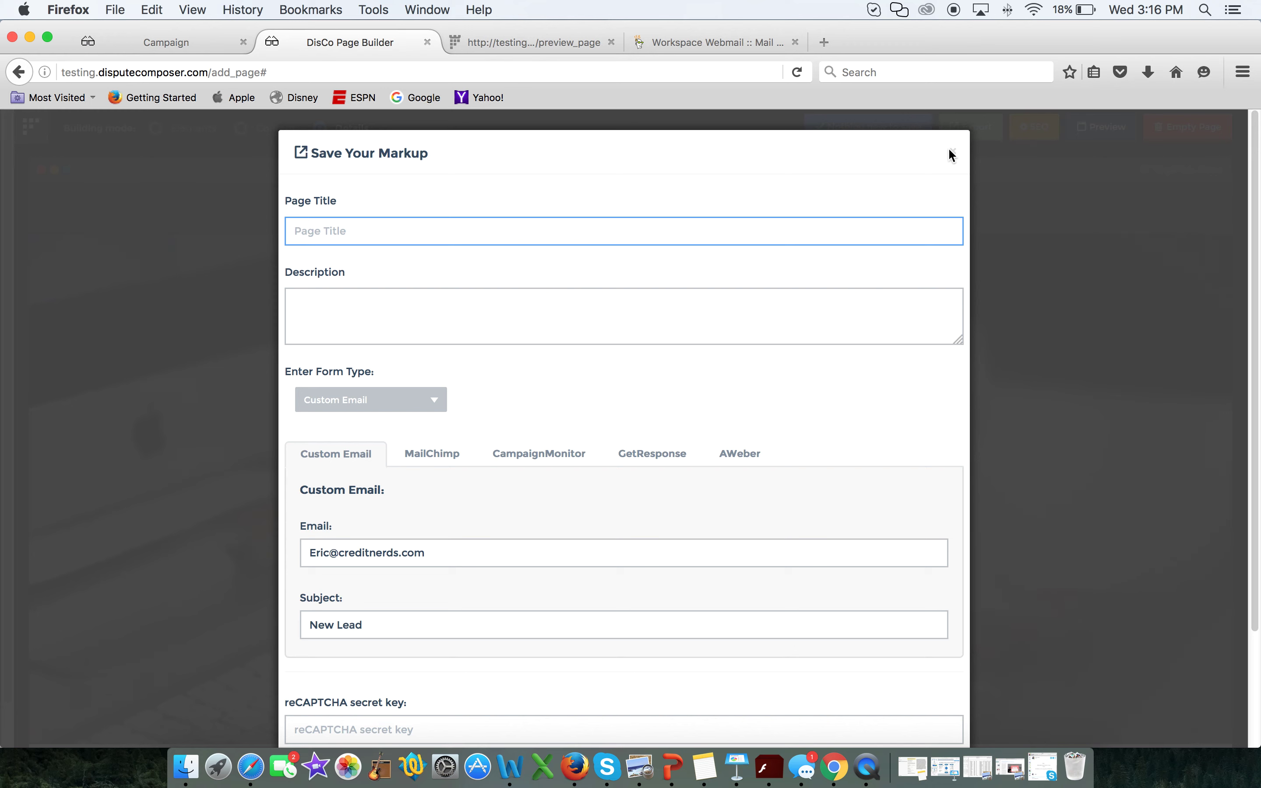
Step: Close the Save Your Markup dialog, returning to the Credit Repair landing page
left_click(953, 155)
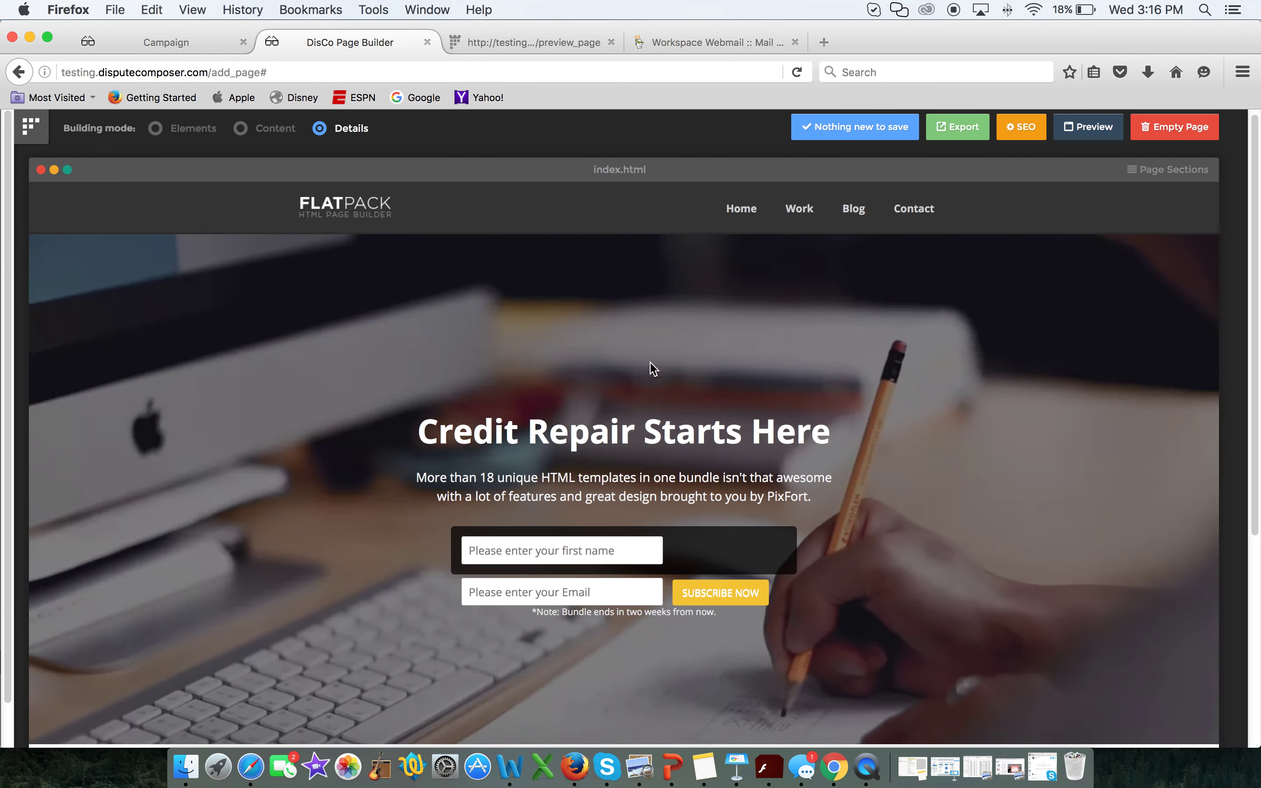